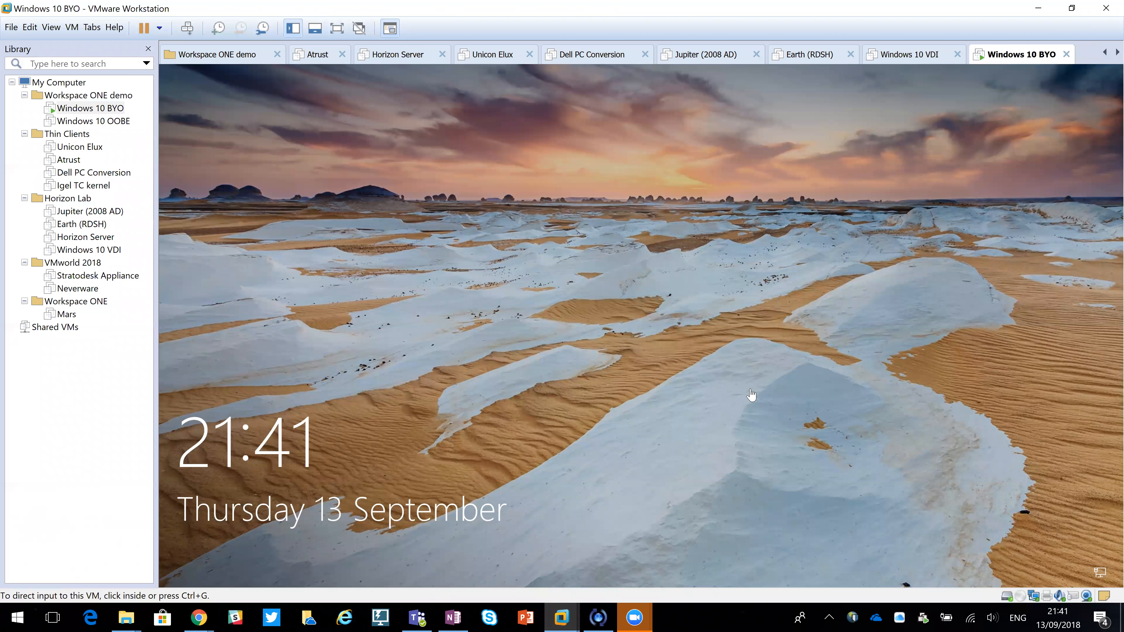
- Dismiss the lock screen of the Windows 10 BYO virtual machine to bring up its sign-in prompt
click(688, 507)
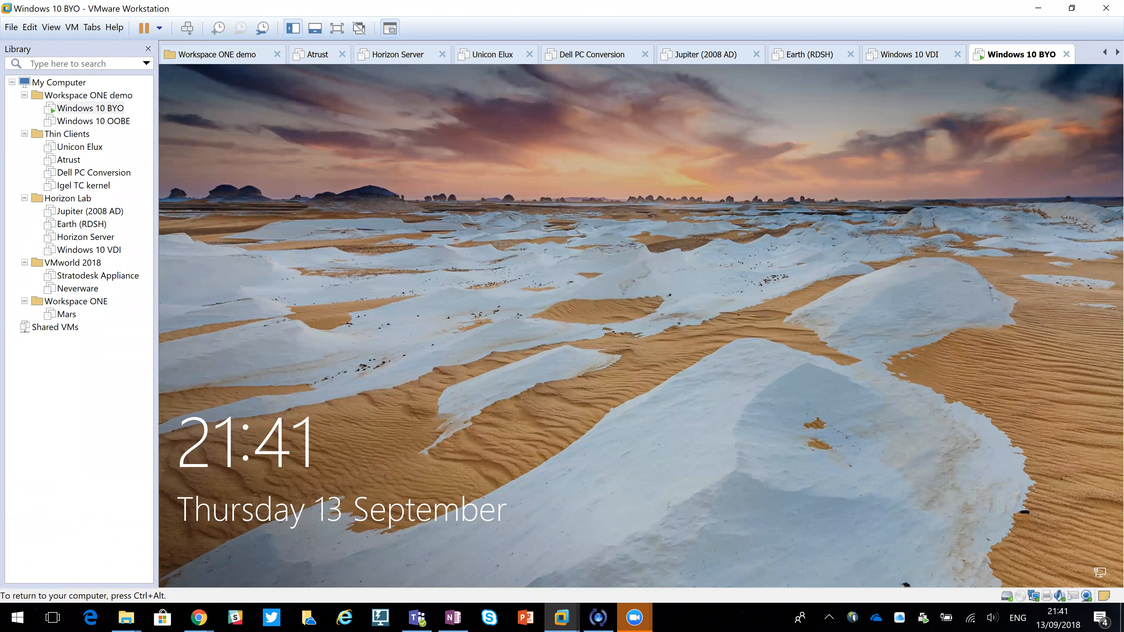
click(684, 477)
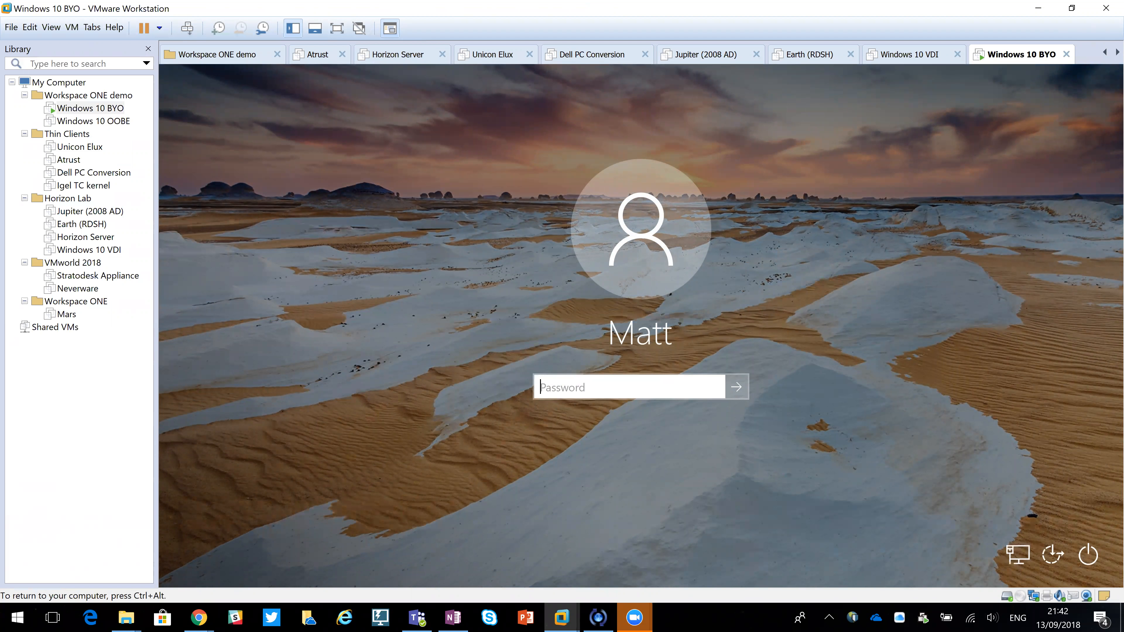
key(ctrl+alt)
- Switch to the Workspace ONE UEM console in Chrome and open the list of device profiles
click(201, 617)
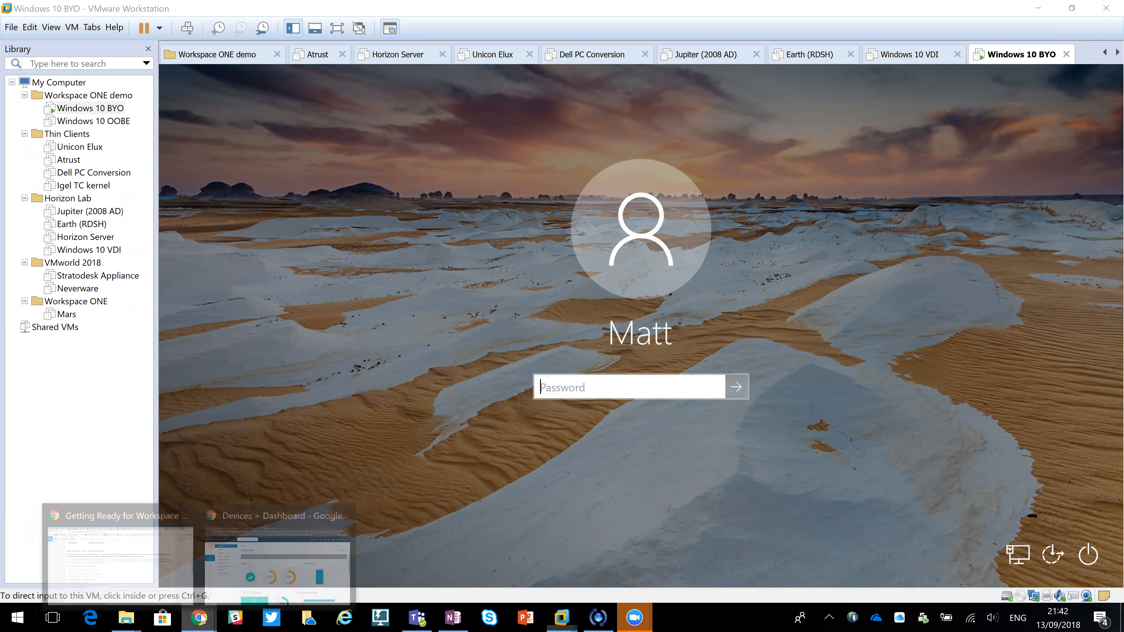
click(275, 558)
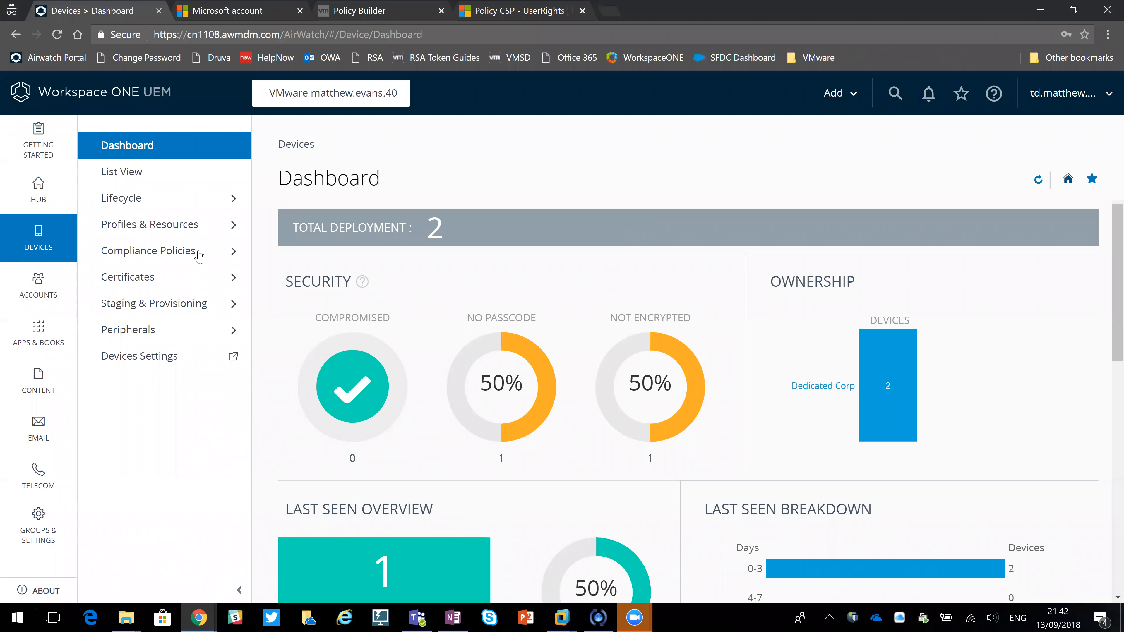
click(149, 225)
click(167, 250)
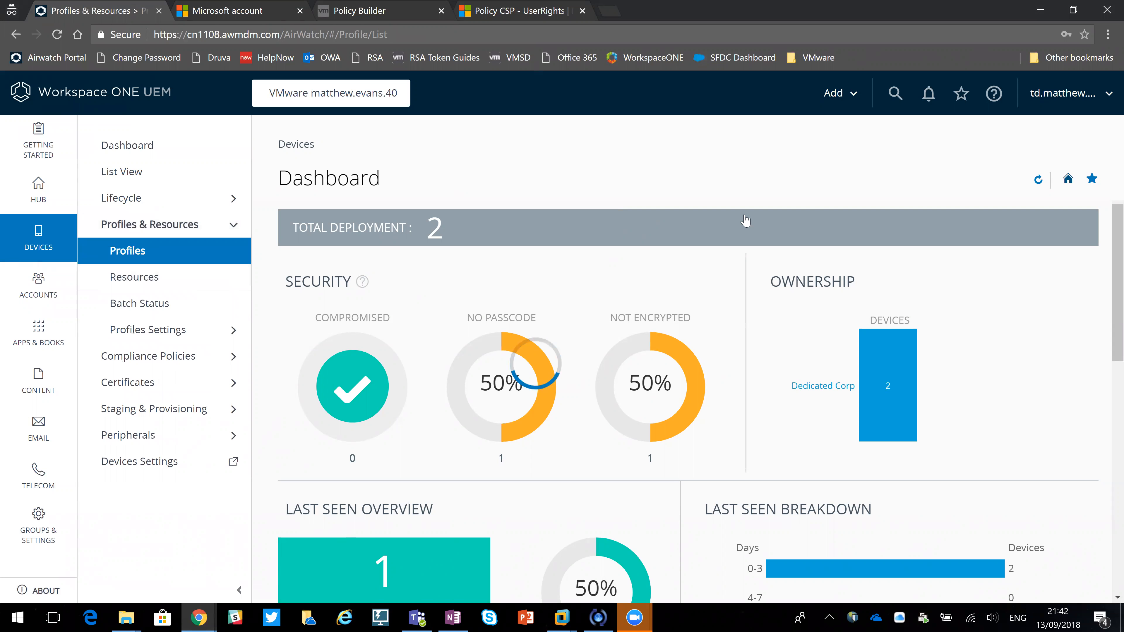
- Add a new profile for Windows with the Windows Desktop device type and the Device Profile context
click(836, 105)
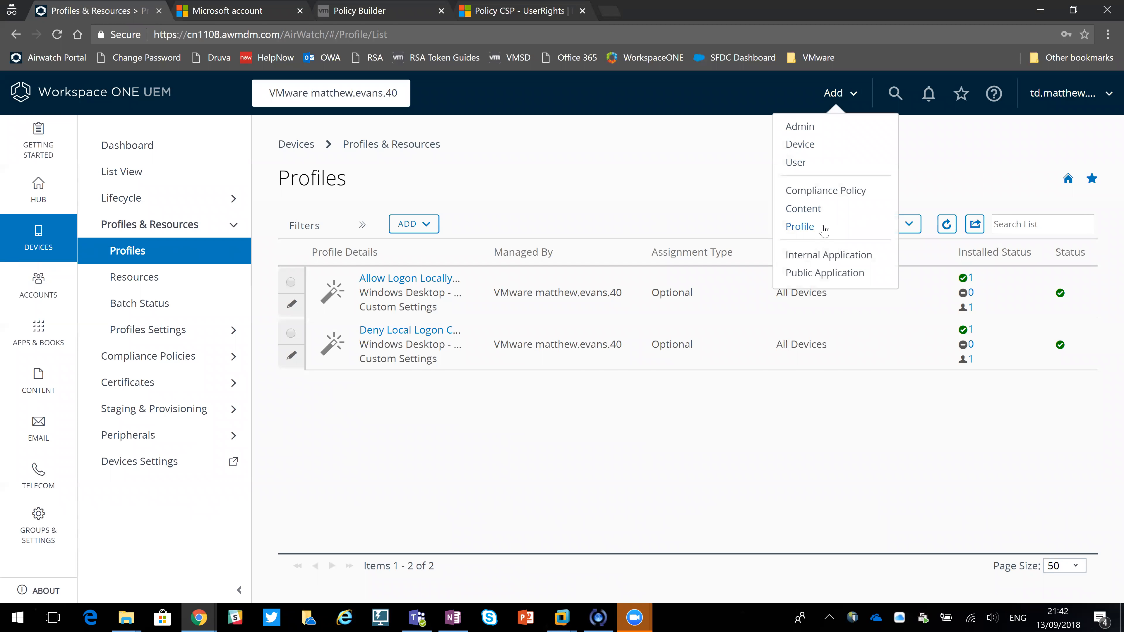
click(815, 231)
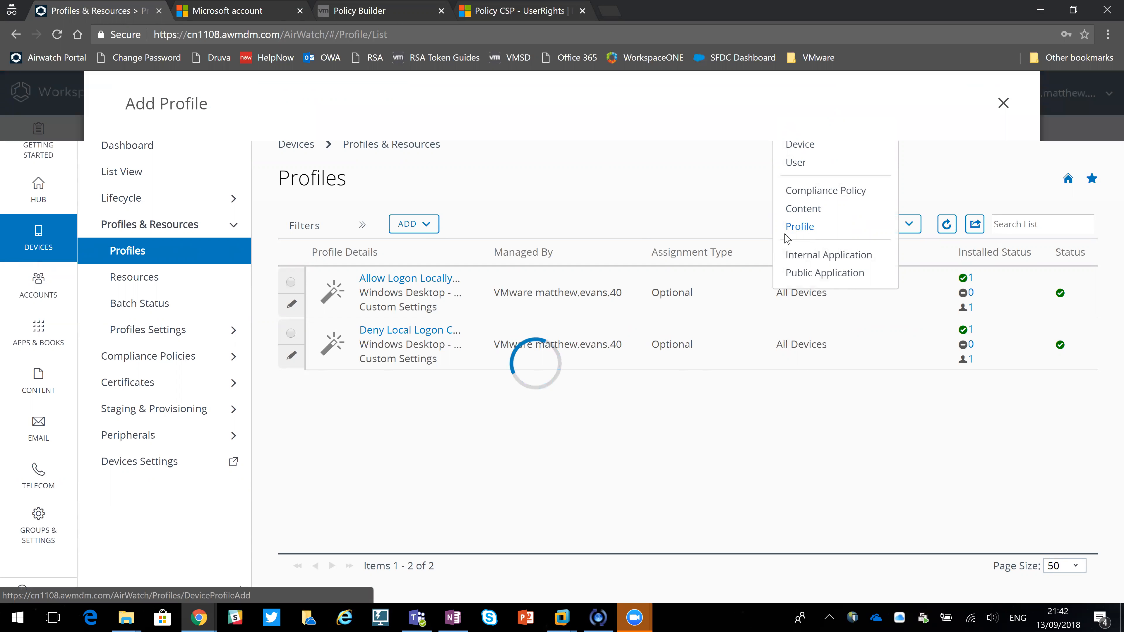
click(721, 303)
click(721, 304)
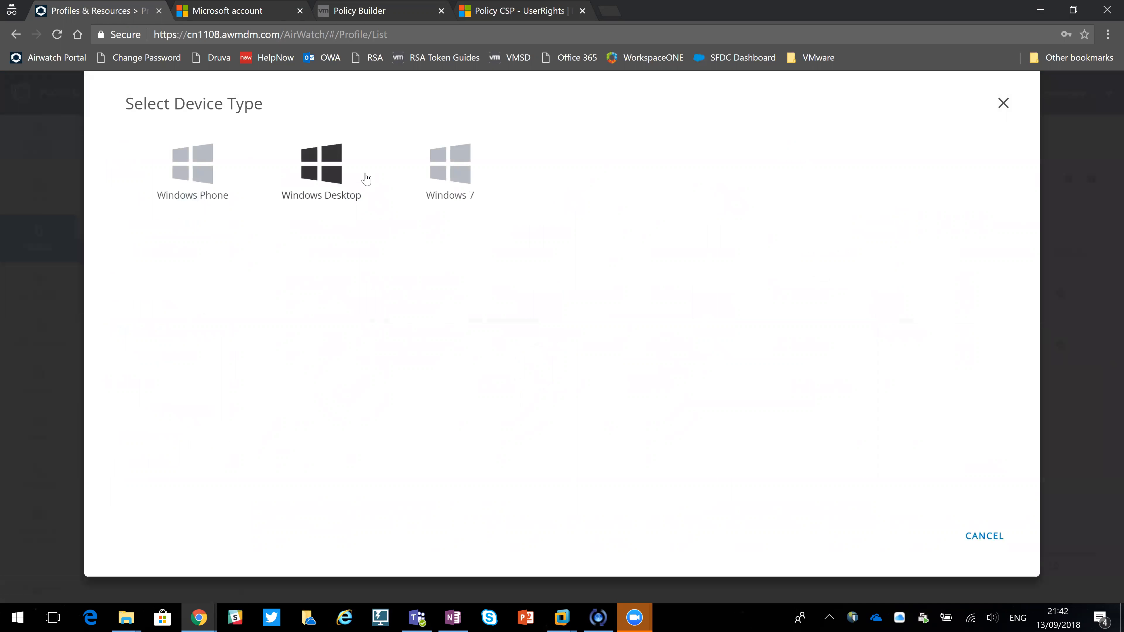
click(344, 176)
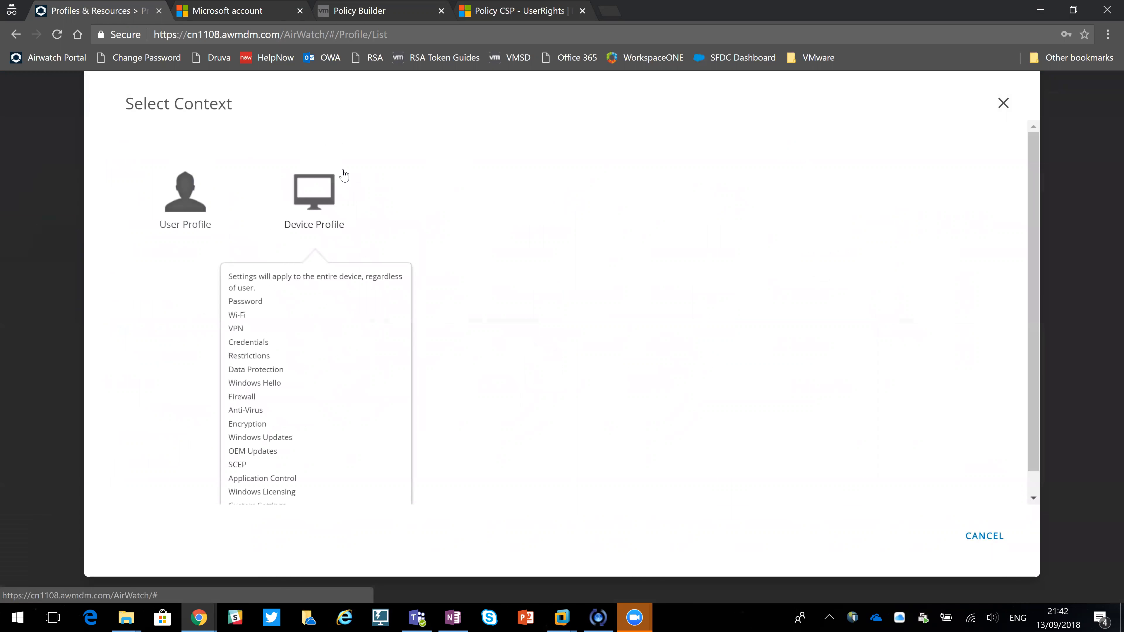
click(323, 197)
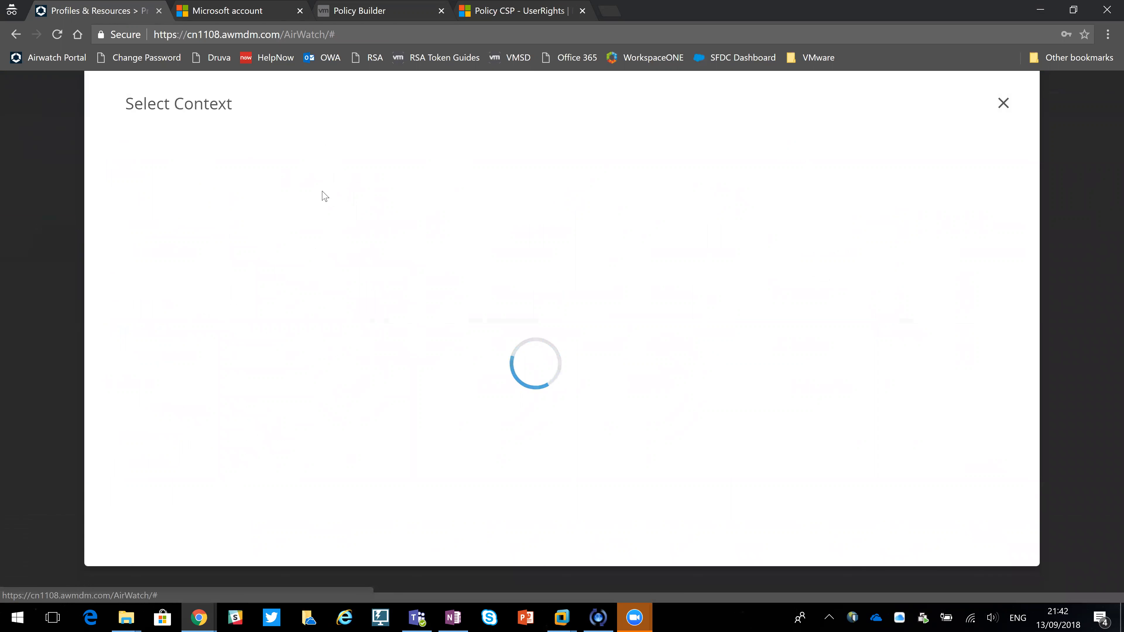
- Name the profile "Deny All" and set its assignment type to Optional
click(530, 195)
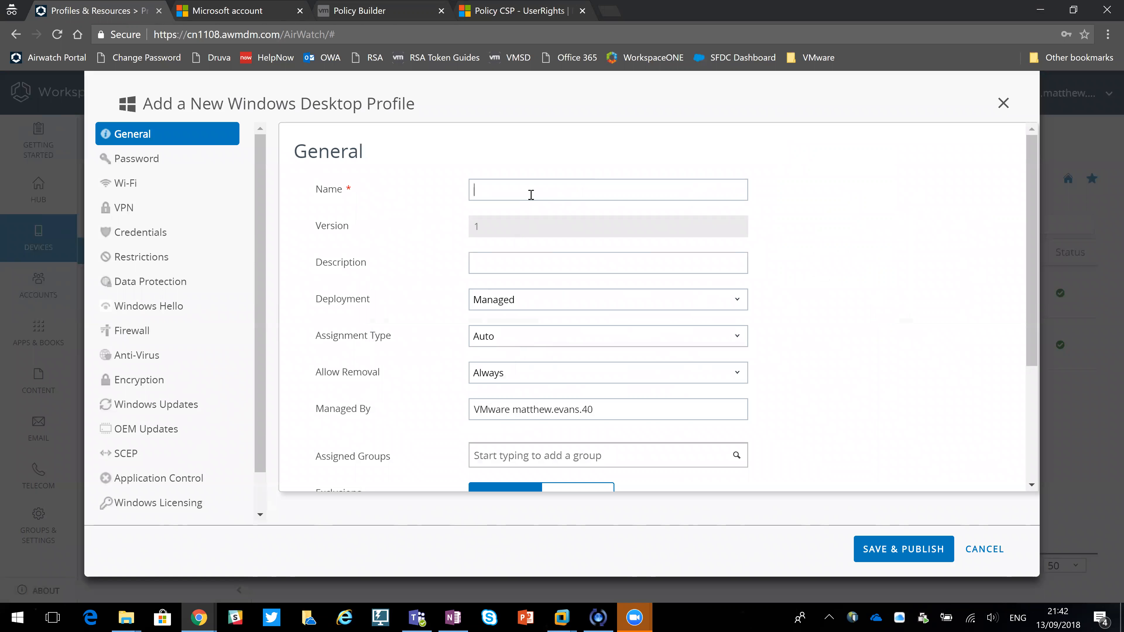
text(Deny All)
scroll(396, 202, down, 2)
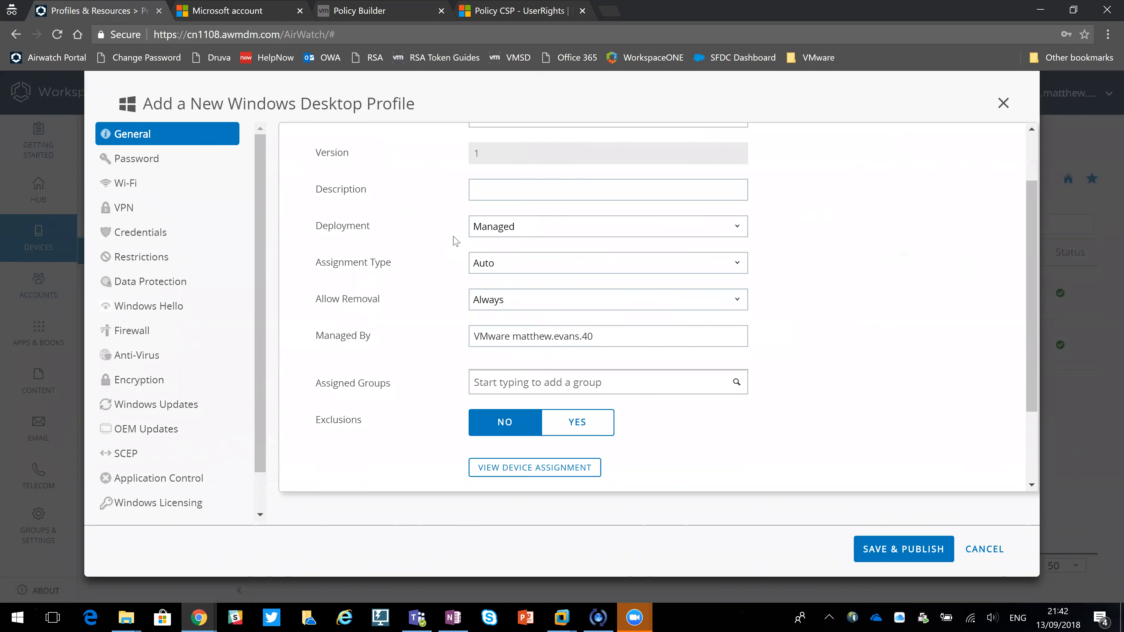
click(511, 267)
click(521, 308)
- Assign the profile to the All Devices group
click(628, 379)
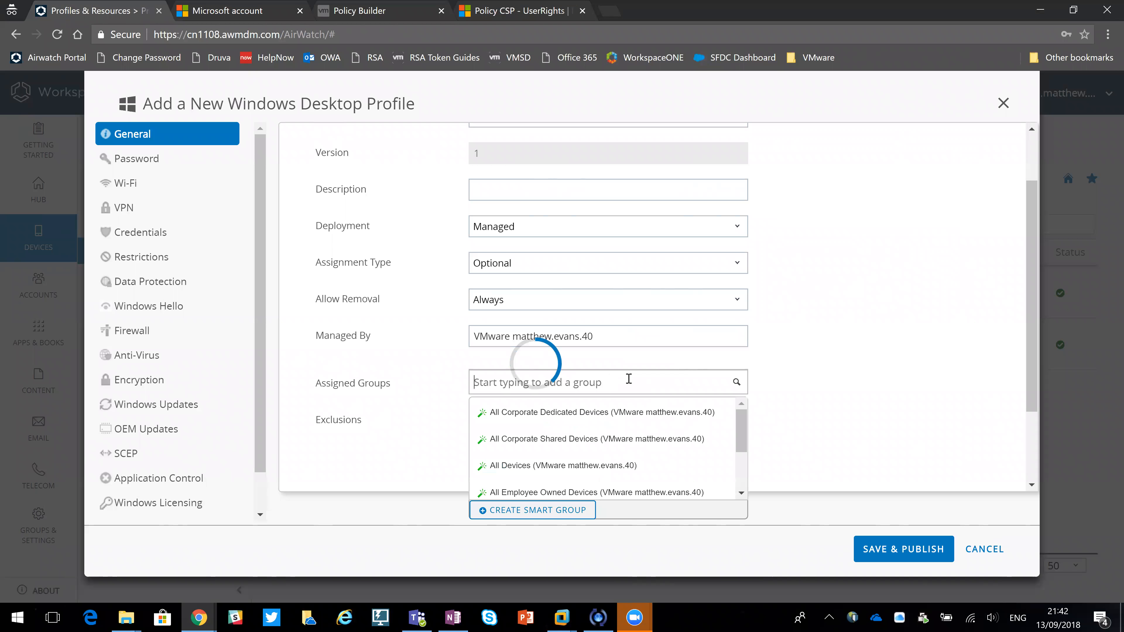
key(Down)
key(Down)
key(Down)
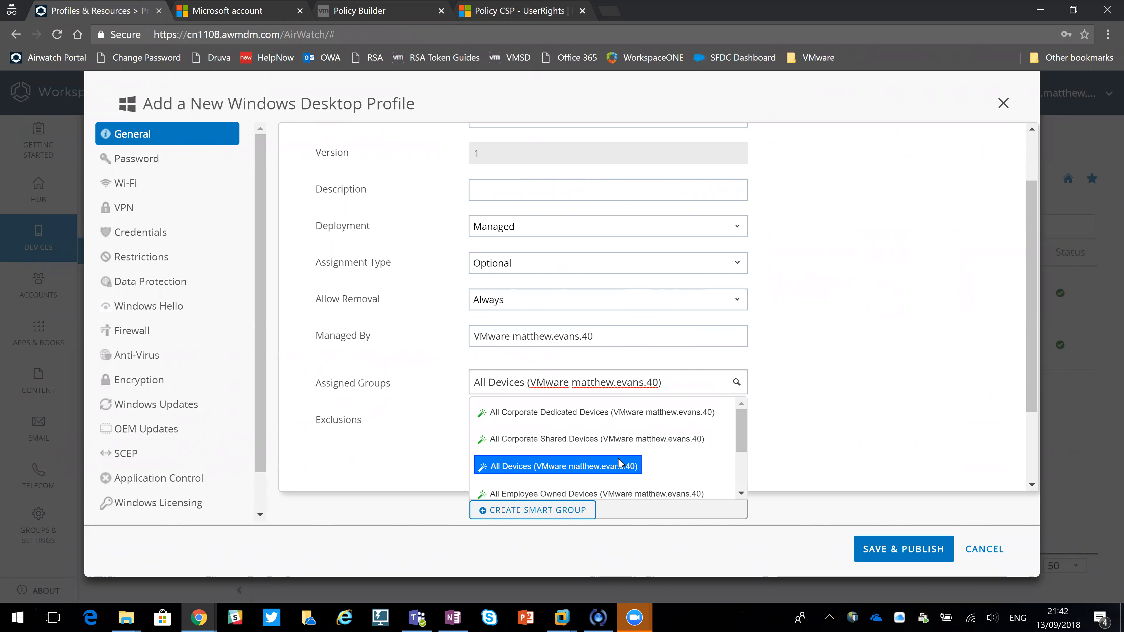
click(619, 463)
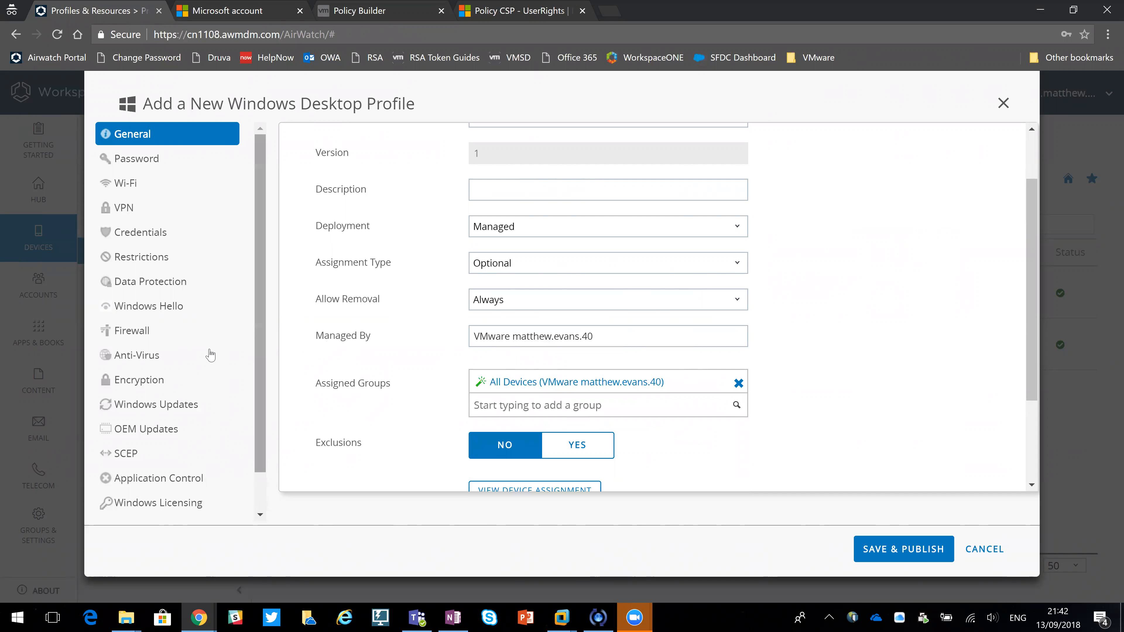
- Start configuring the Custom Settings payload of the new Windows Desktop profile
scroll(210, 355, down, 2)
click(179, 509)
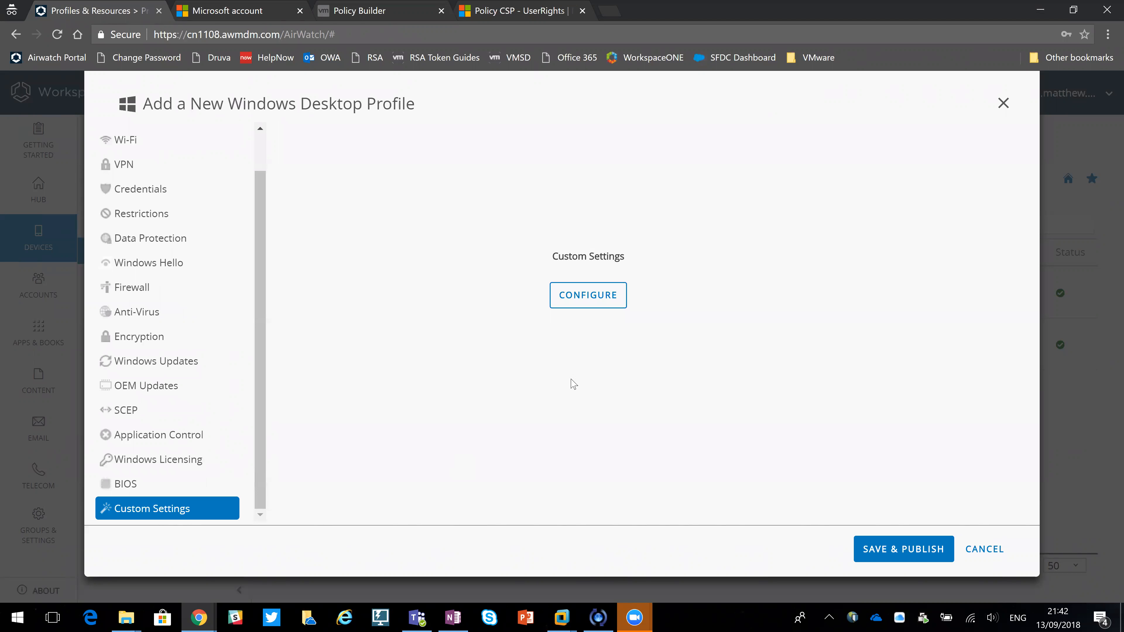
click(603, 305)
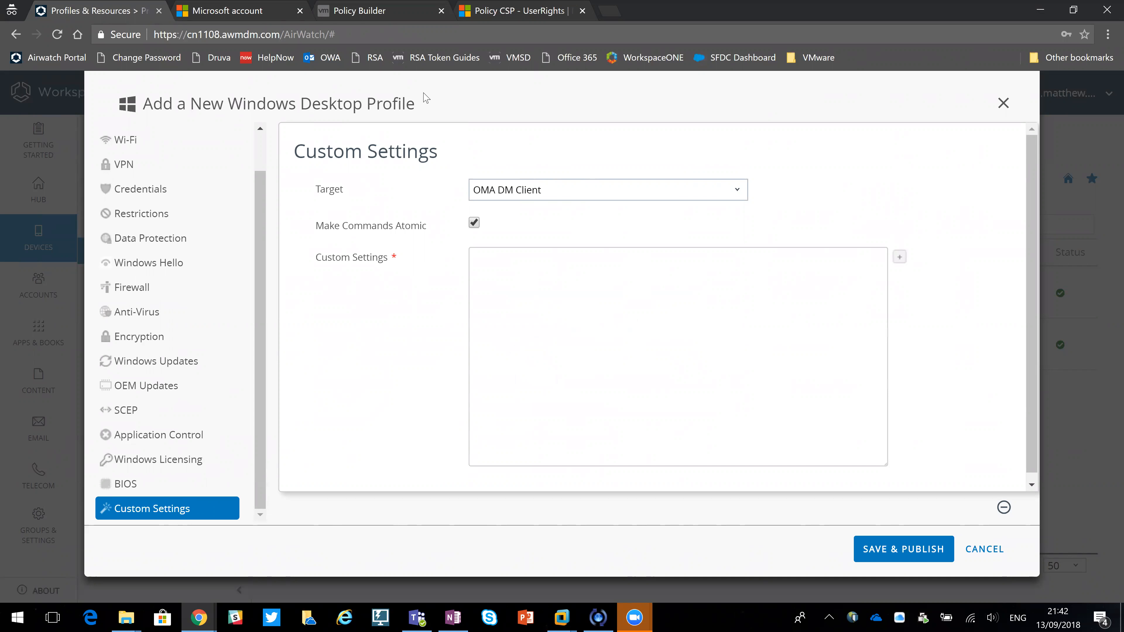
- In Policy Builder, browse the Windows 10, 1803 configuration service providers and open the Clean PC policy for configuration
click(391, 5)
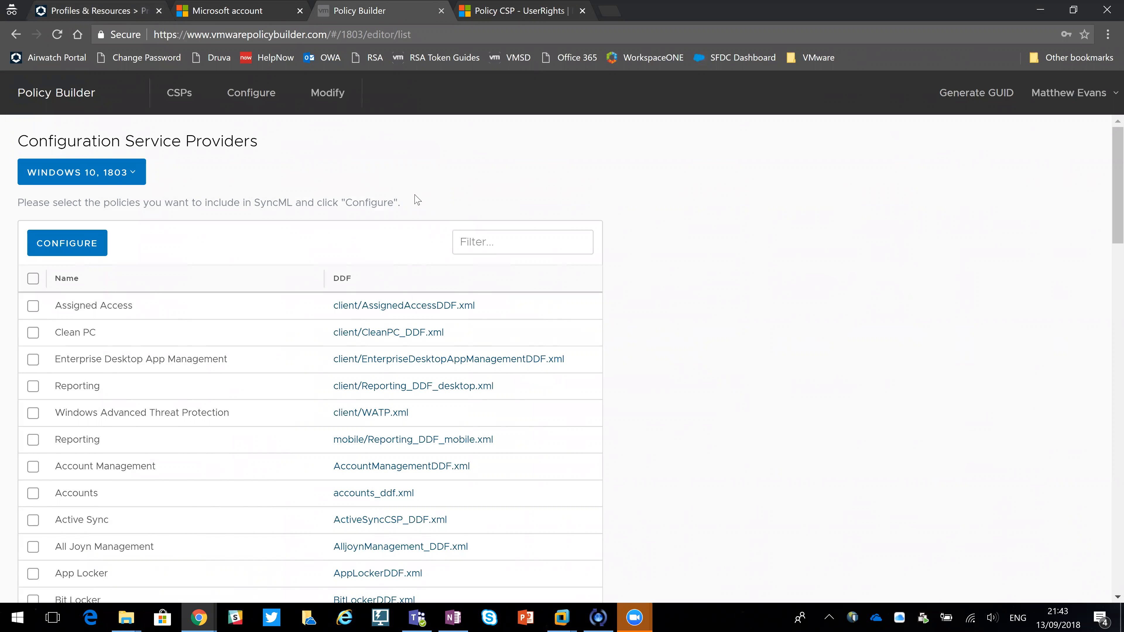
scroll(848, 285, down, 2)
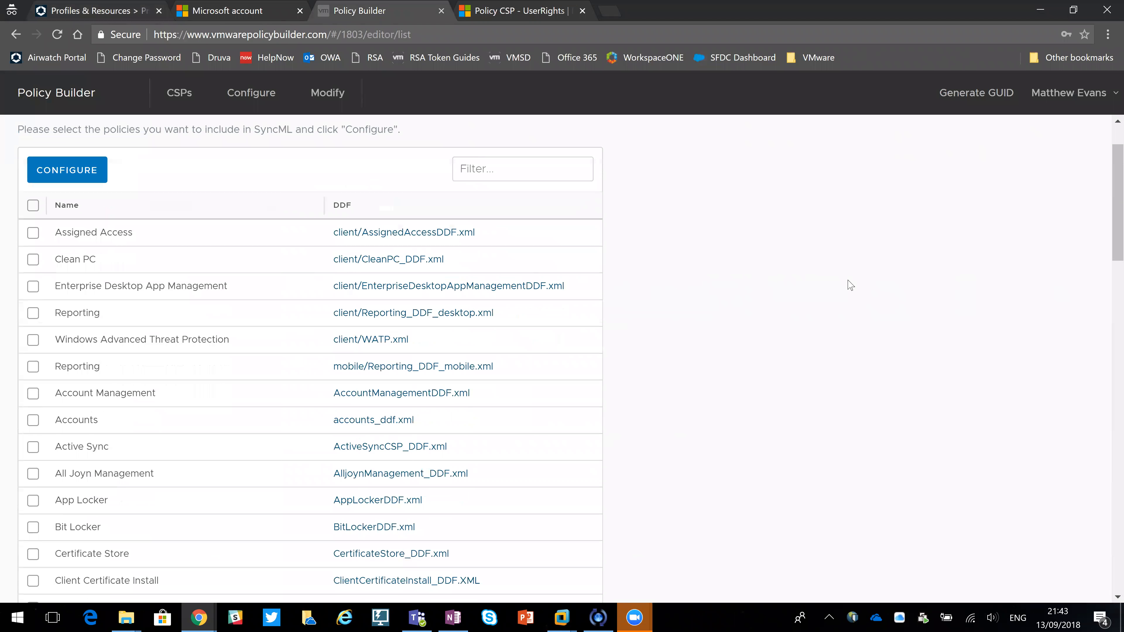
scroll(848, 284, down, 6)
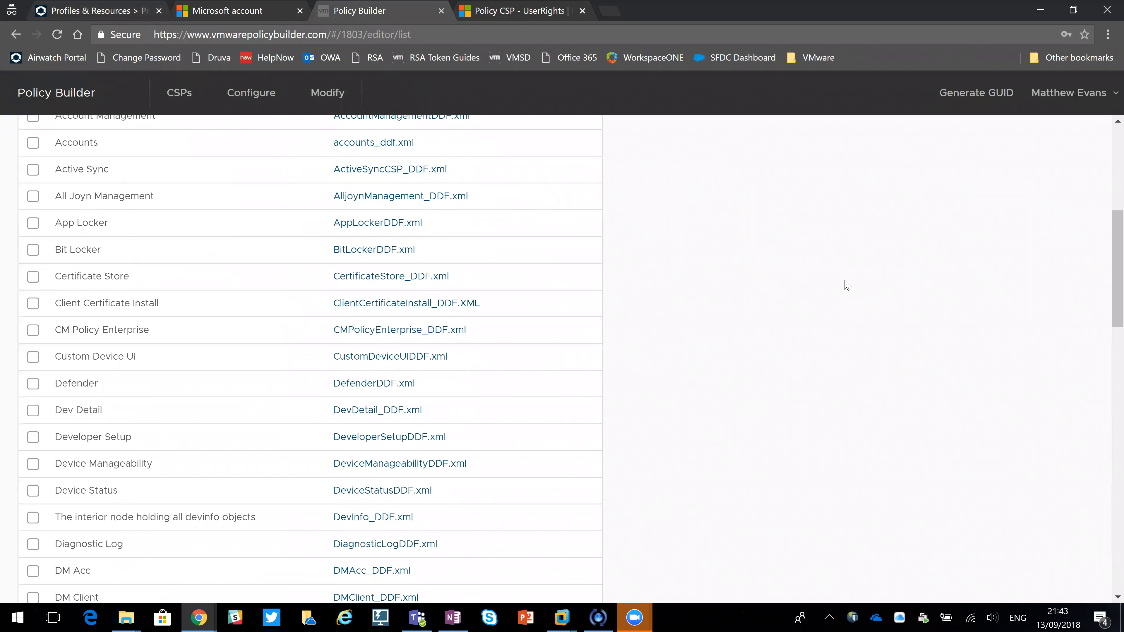
scroll(846, 285, down, 7)
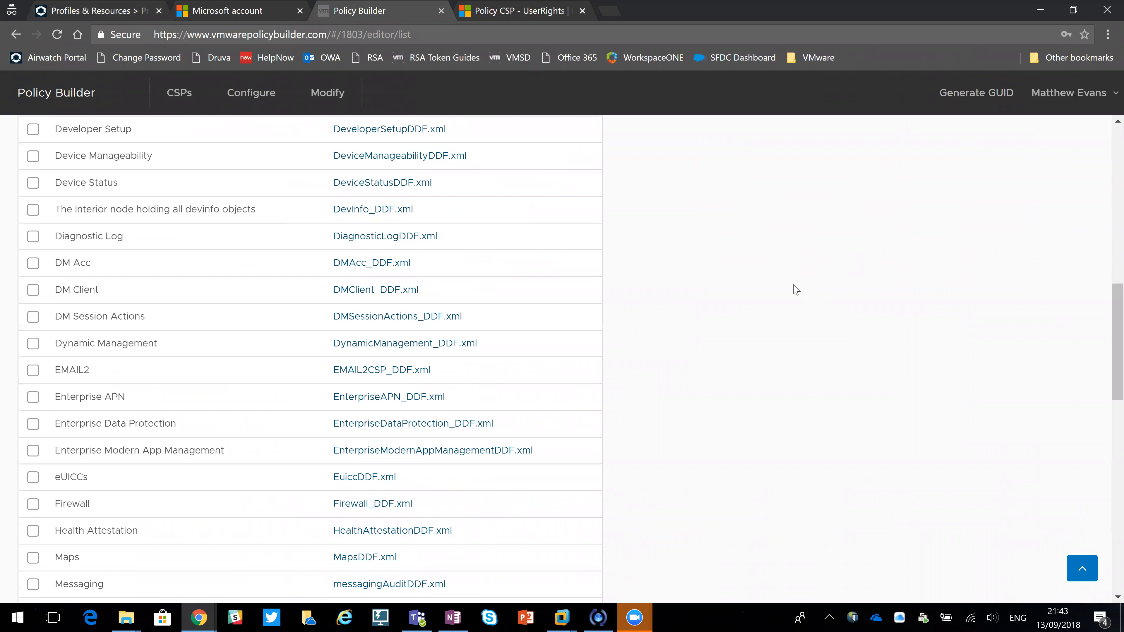
scroll(284, 231, down, 1)
scroll(184, 260, up, 16)
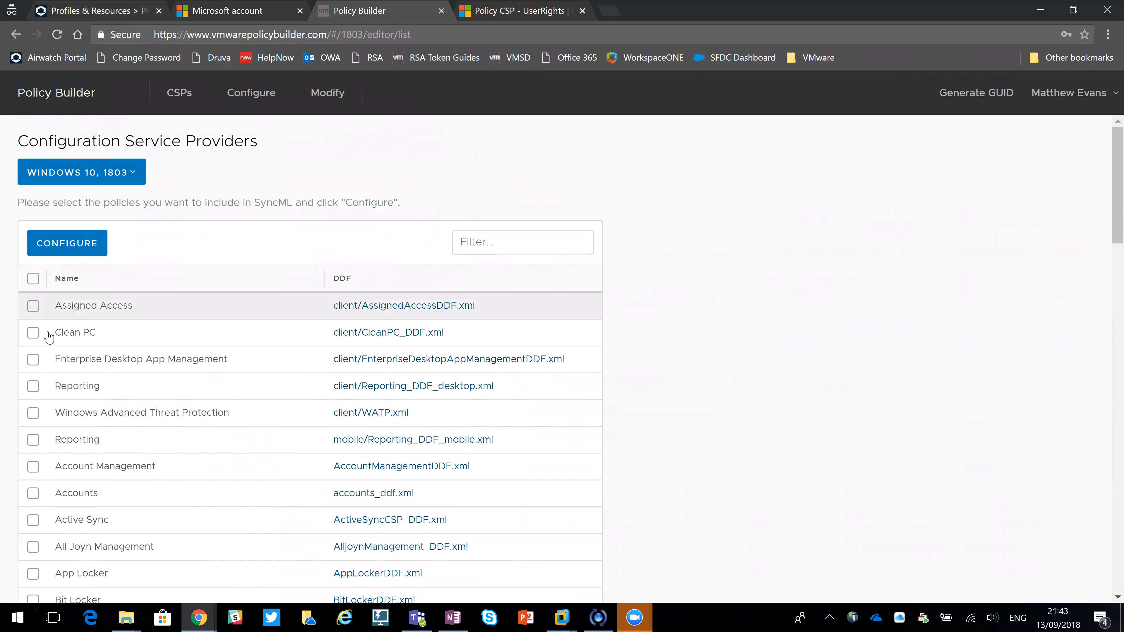
click(33, 334)
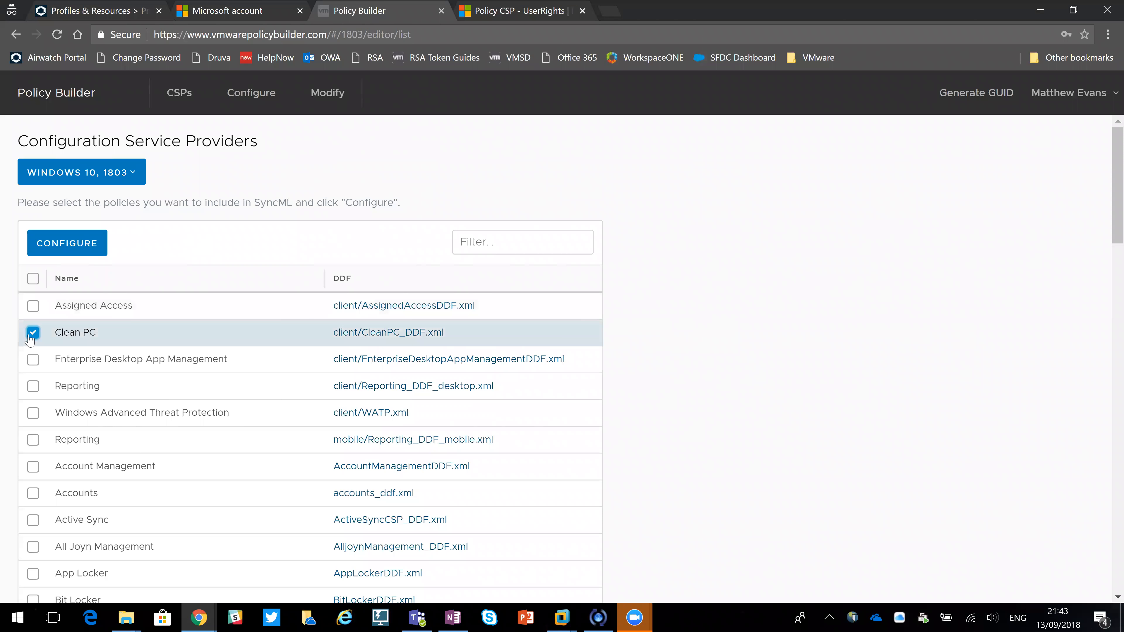
click(62, 243)
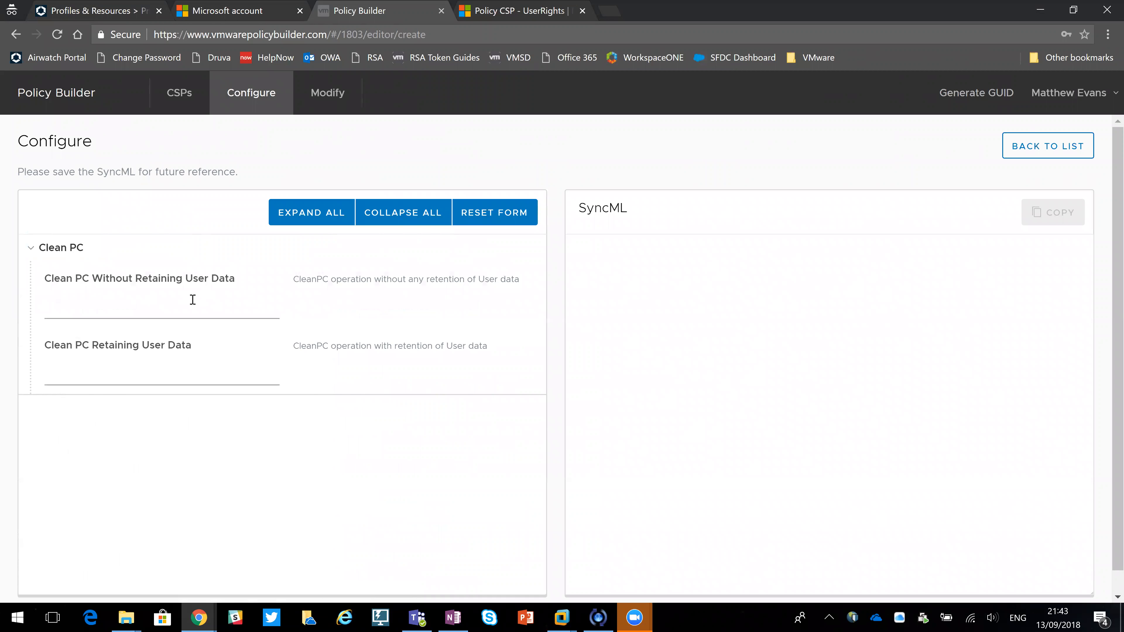
- Set Clean PC Retaining User Data to C:\DATA and highlight that value in the generated SyncML
click(145, 373)
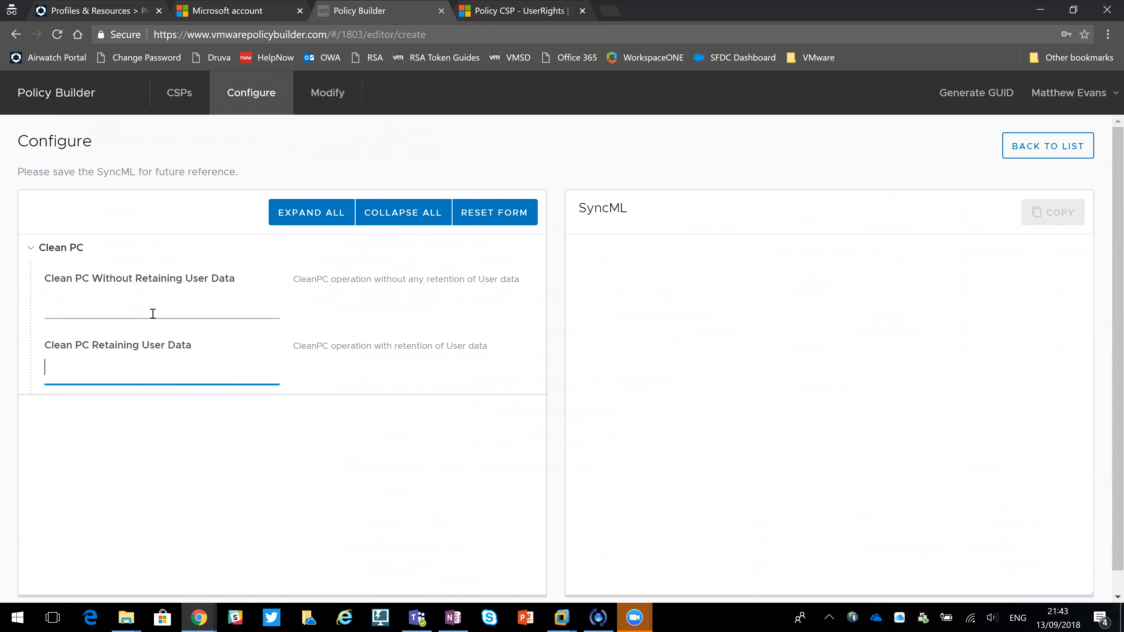
text(C:\)
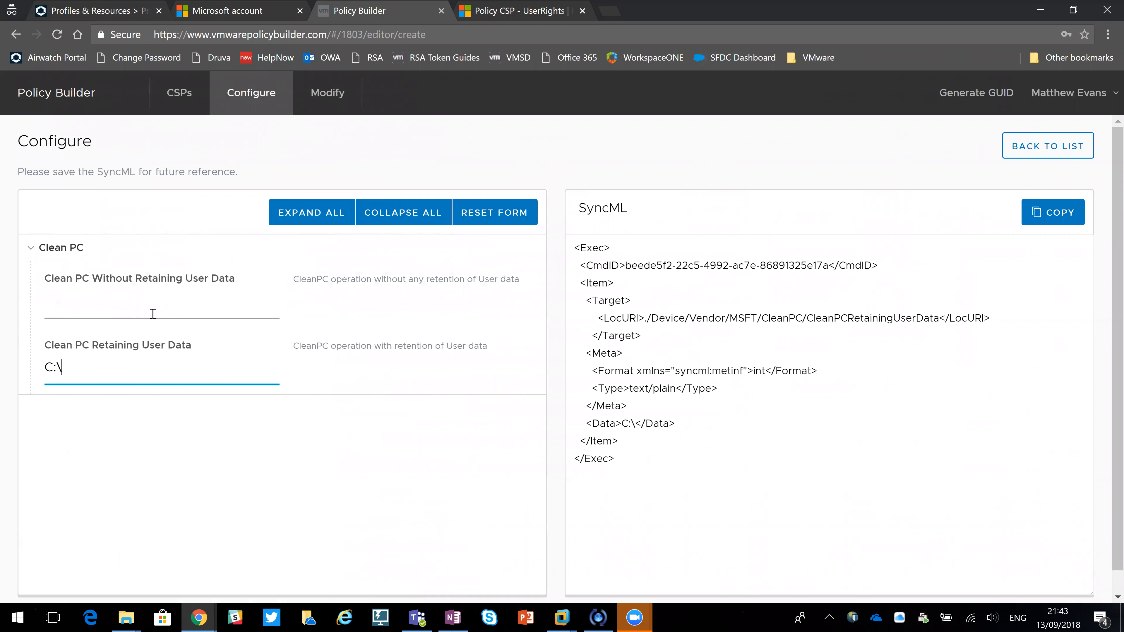
text(DATA)
drag(681, 424, 620, 426)
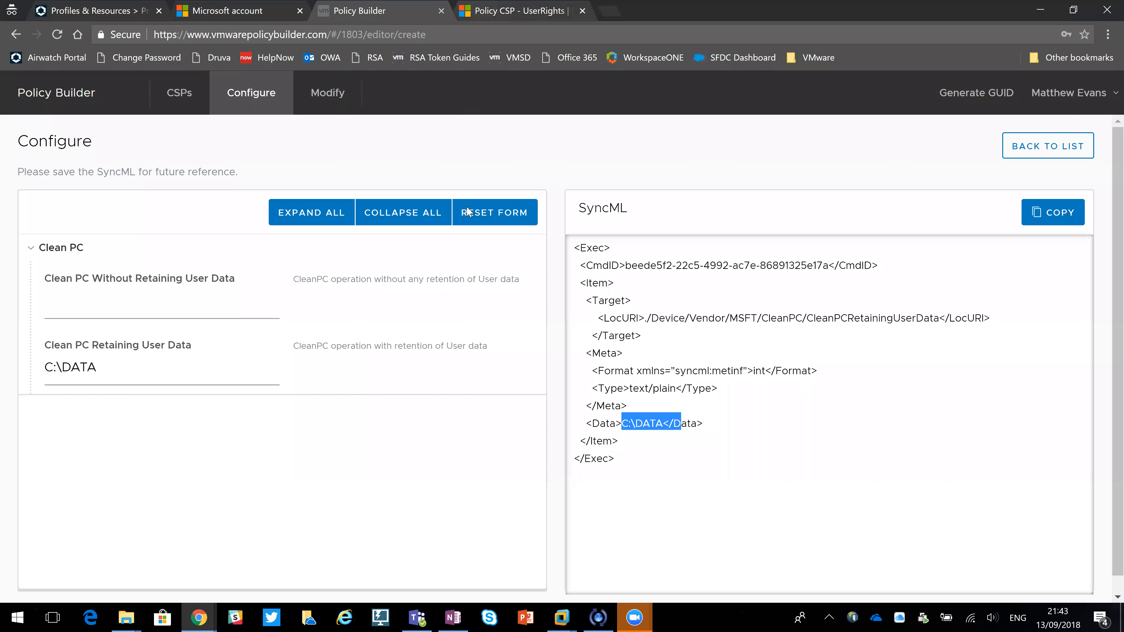
- On the Policy CSP - UserRights documentation page, copy the Replace block, opening through closing tag, from the example SyncML
key(ctrl+Tab)
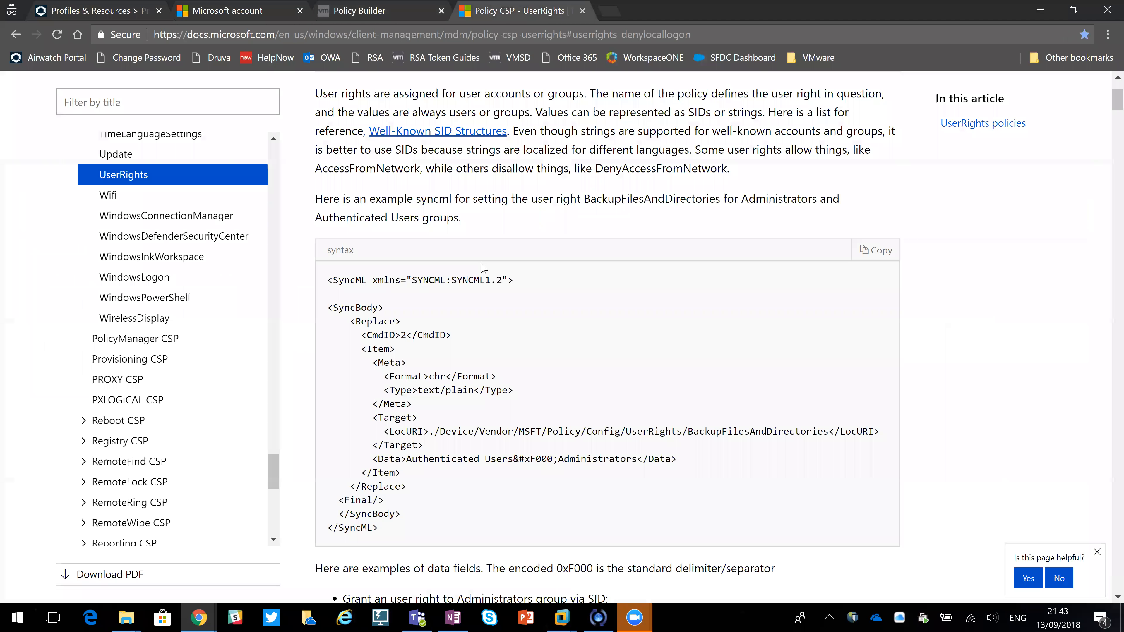
scroll(483, 268, down, 1)
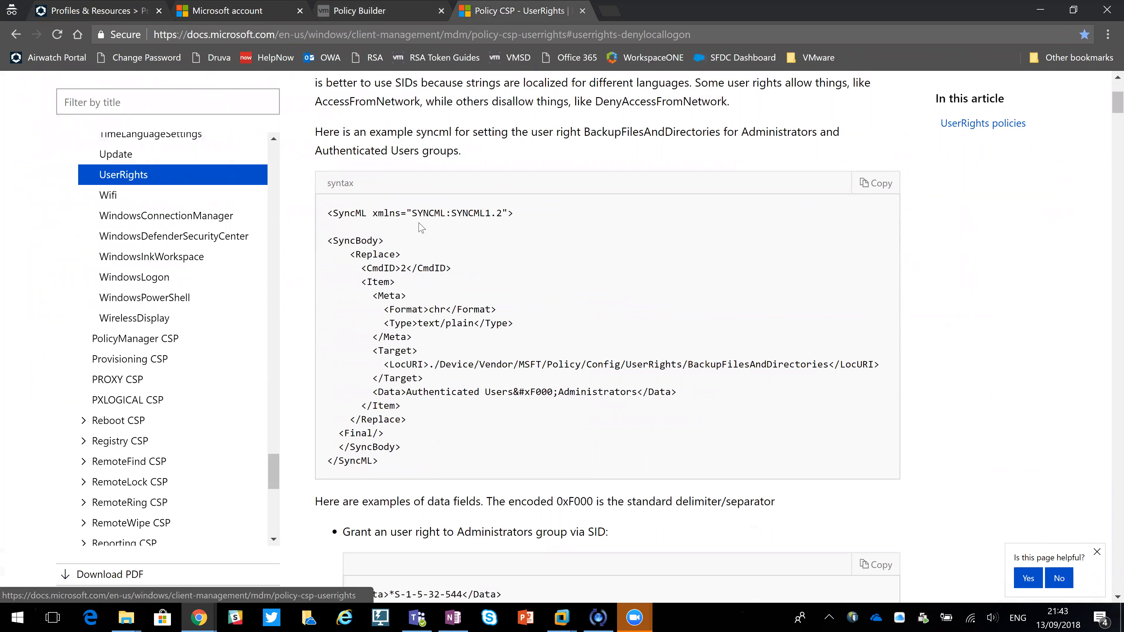
scroll(384, 182, up, 2)
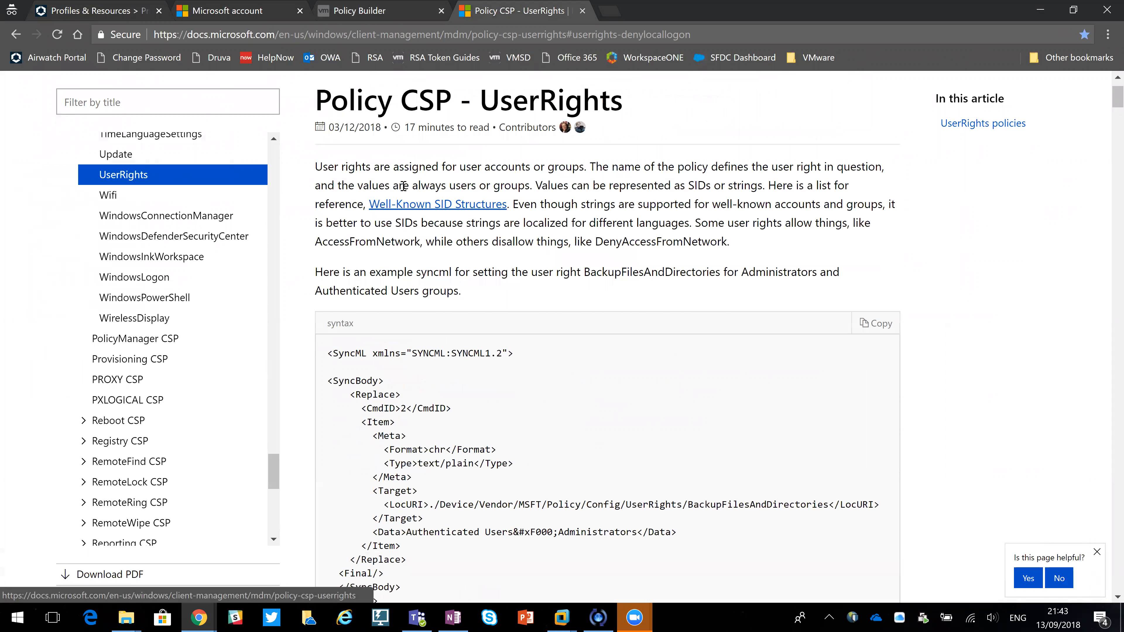
scroll(403, 185, up, 1)
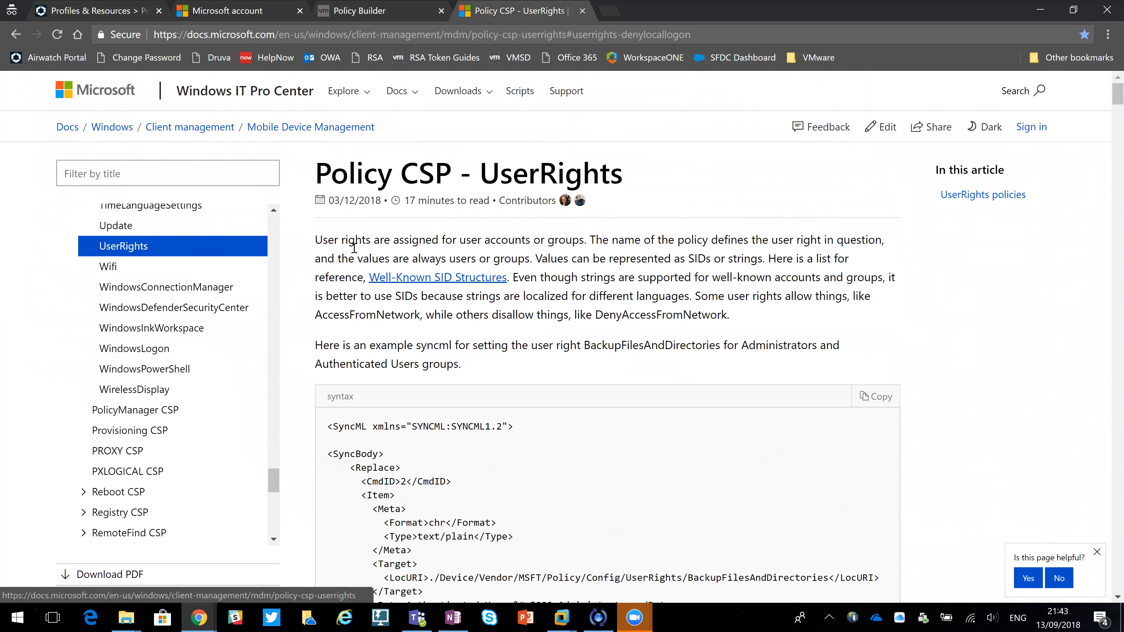
scroll(480, 412, down, 1)
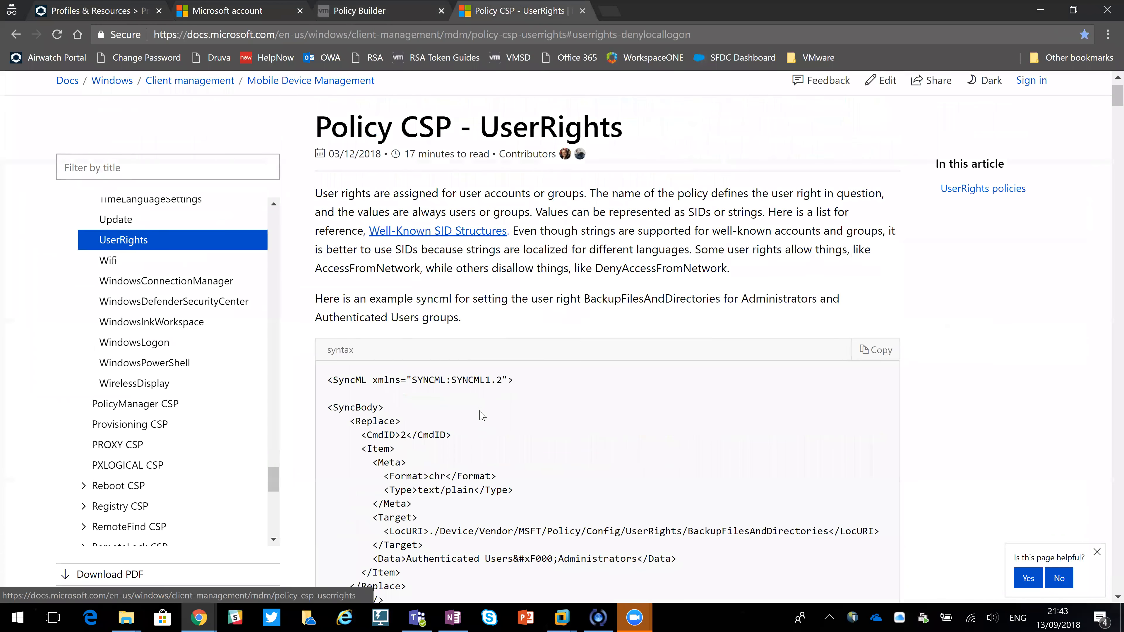
scroll(481, 415, down, 2)
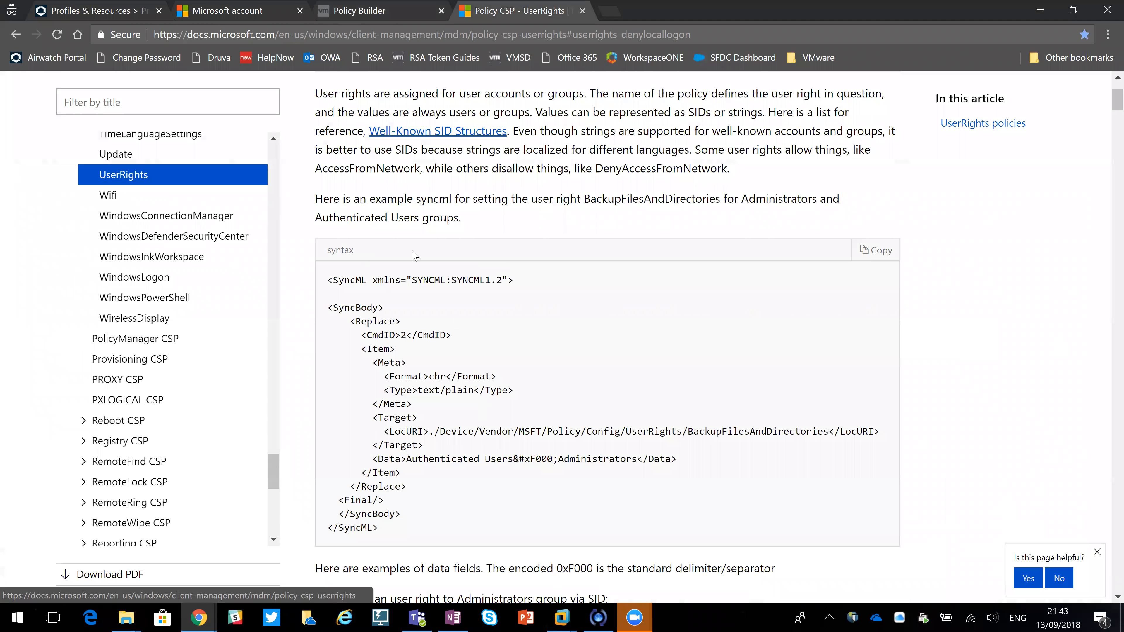
scroll(412, 257, down, 1)
drag(350, 249, 405, 414)
key(ctrl+c)
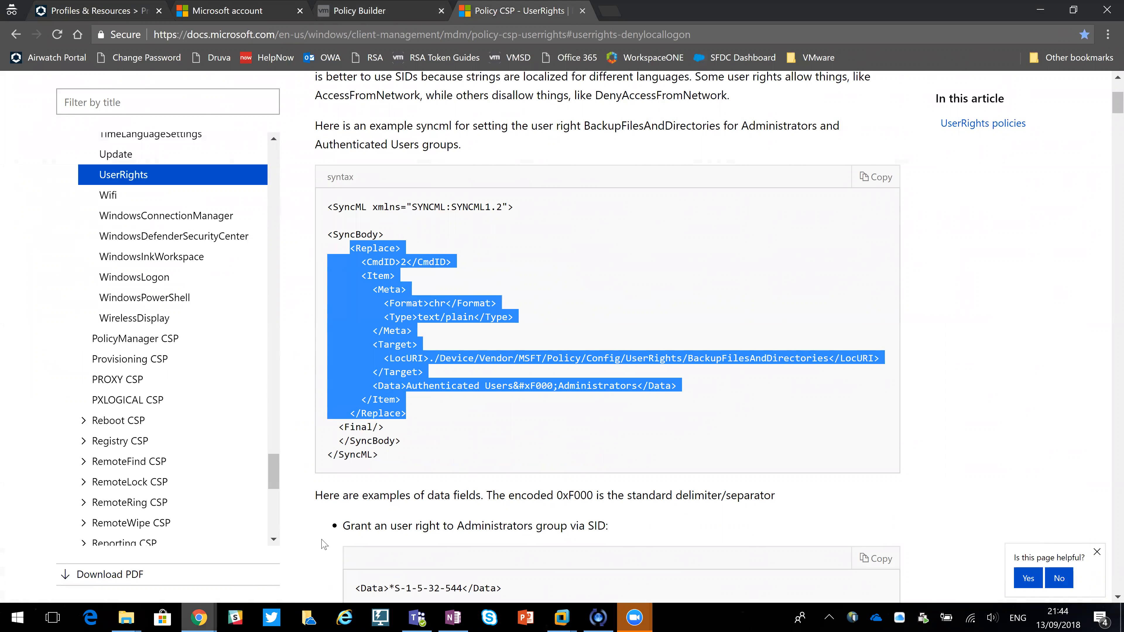
mouse_move(209, 617)
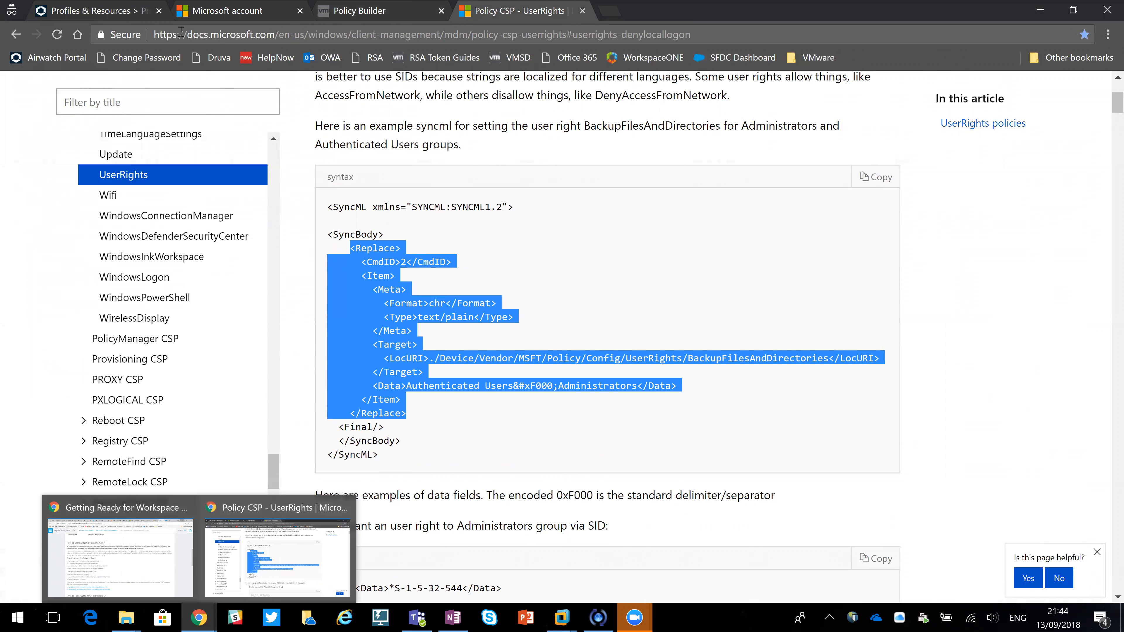
- Paste the copied Replace block into the Custom Settings of the new Windows Desktop profile
key(ctrl+1)
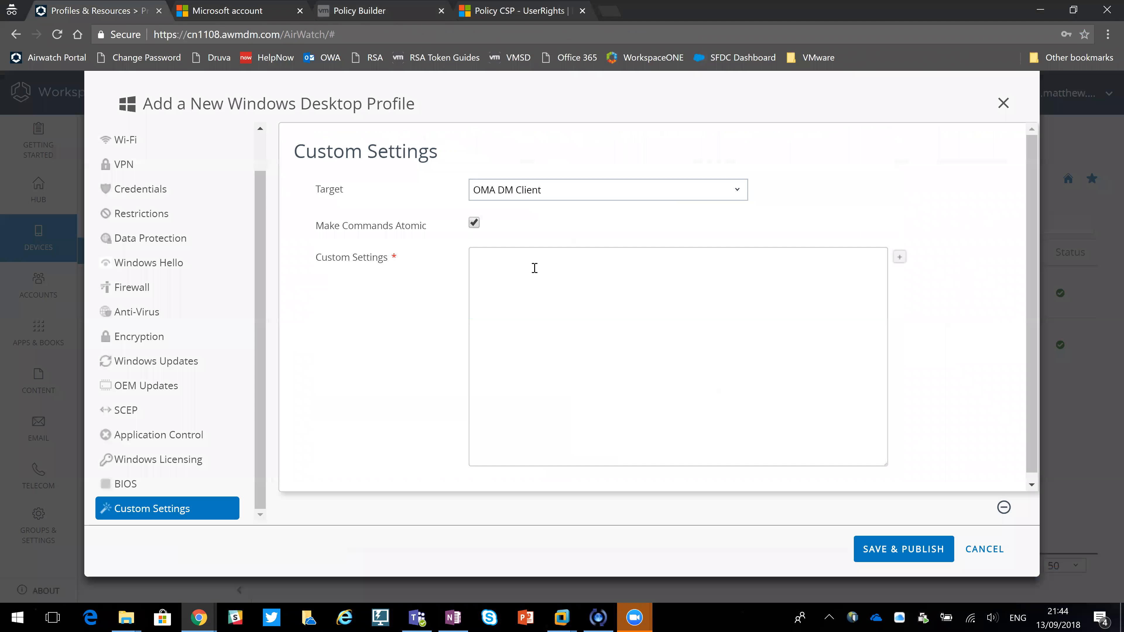
click(504, 255)
key(ctrl+v)
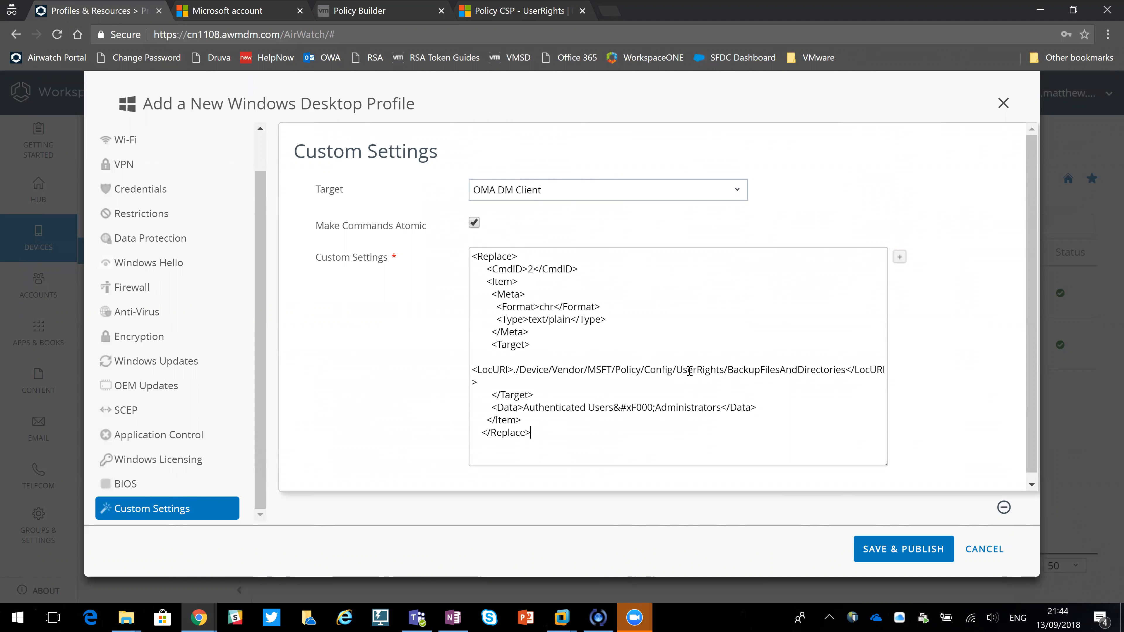
- Remove BackupFilesAndDirectories from the end of the LocURI path in the custom settings, keeping ./Device/Vendor/MSFT/Policy/Config/UserRights/
click(724, 370)
key(Delete)
key(Delete)
key(Delete)
key(Delete)
key(Delete)
key(Delete)
key(Delete)
key(Delete)
key(Delete)
key(Delete)
key(Delete)
key(Delete)
key(Delete)
key(Delete)
key(Delete)
key(Delete)
key(Delete)
key(Delete)
key(Delete)
key(Delete)
key(Delete)
key(Delete)
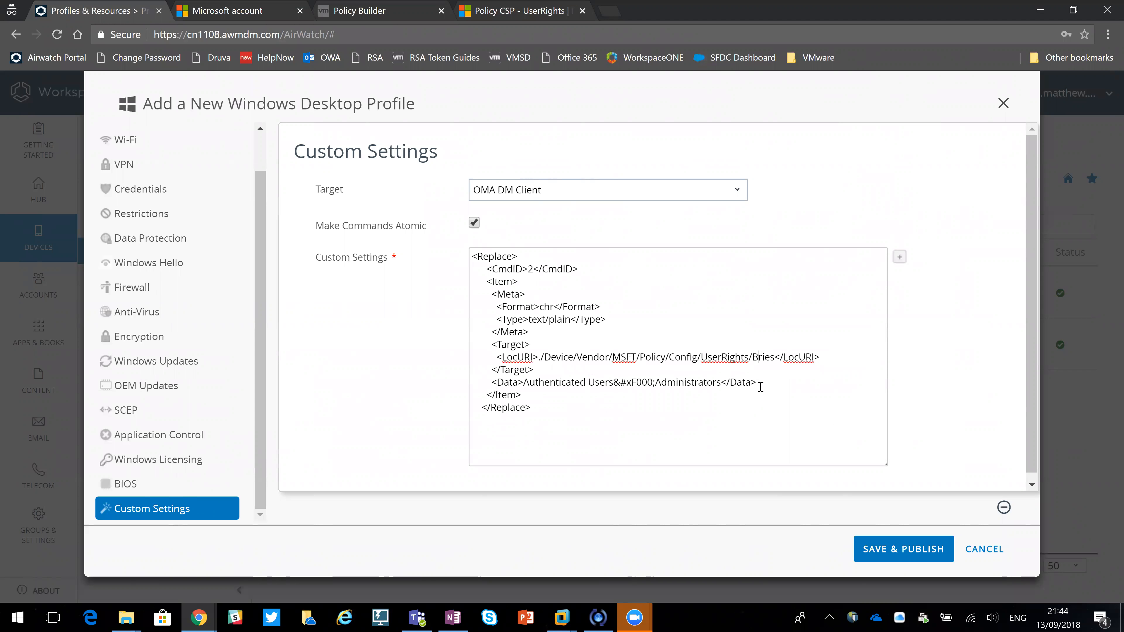
key(BackSpace)
key(Delete)
key(Delete)
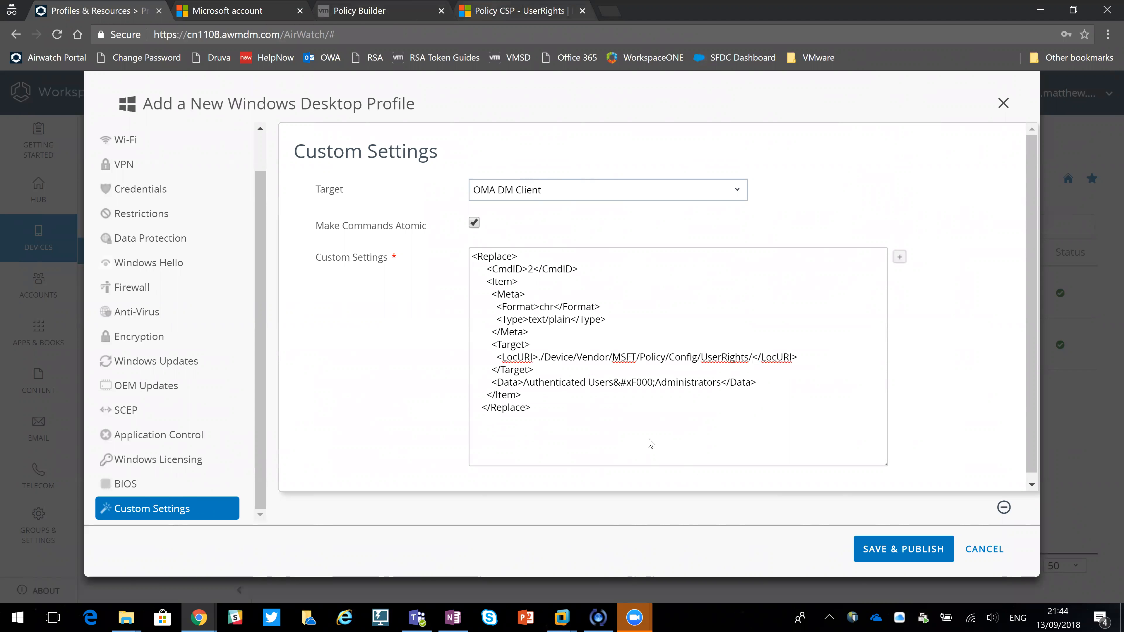
- Look up the DenyLocalLogOn policy in the UserRights documentation and add DenyLocalLogOn to the end of the LocURI path
click(521, 10)
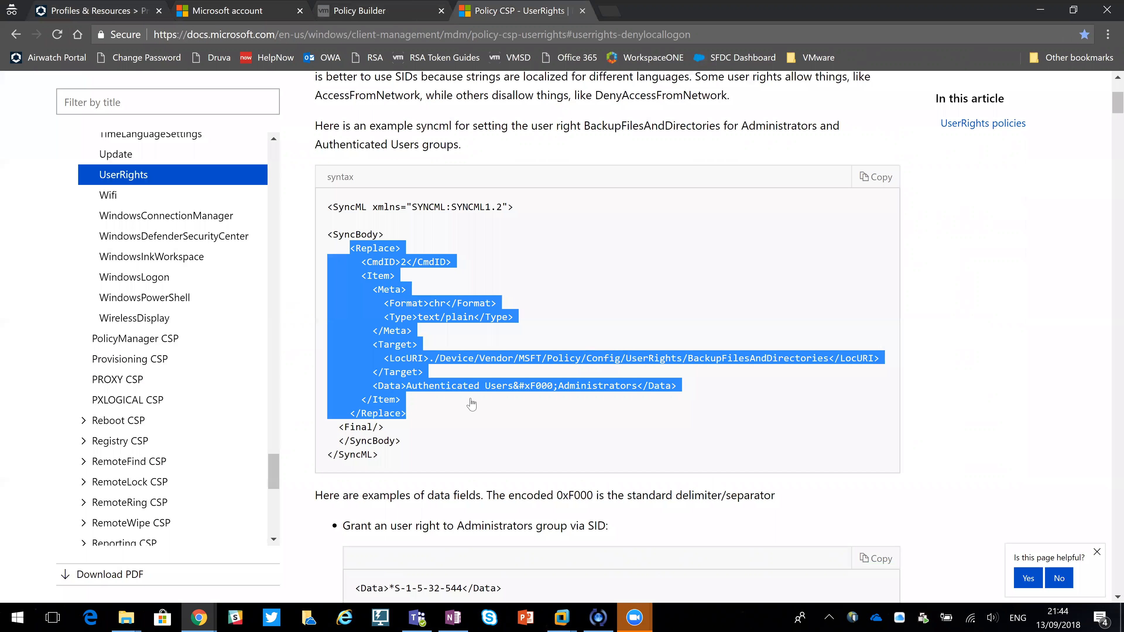
scroll(471, 403, down, 10)
scroll(471, 398, down, 1)
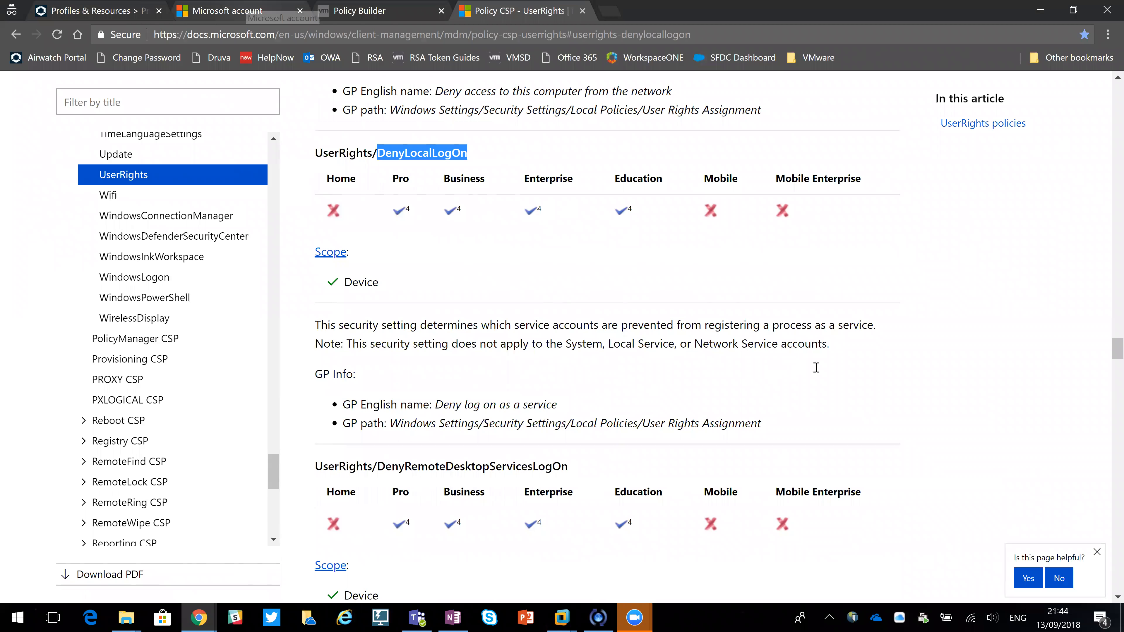
key(ctrl+1)
text(DenyLocalLogOn)
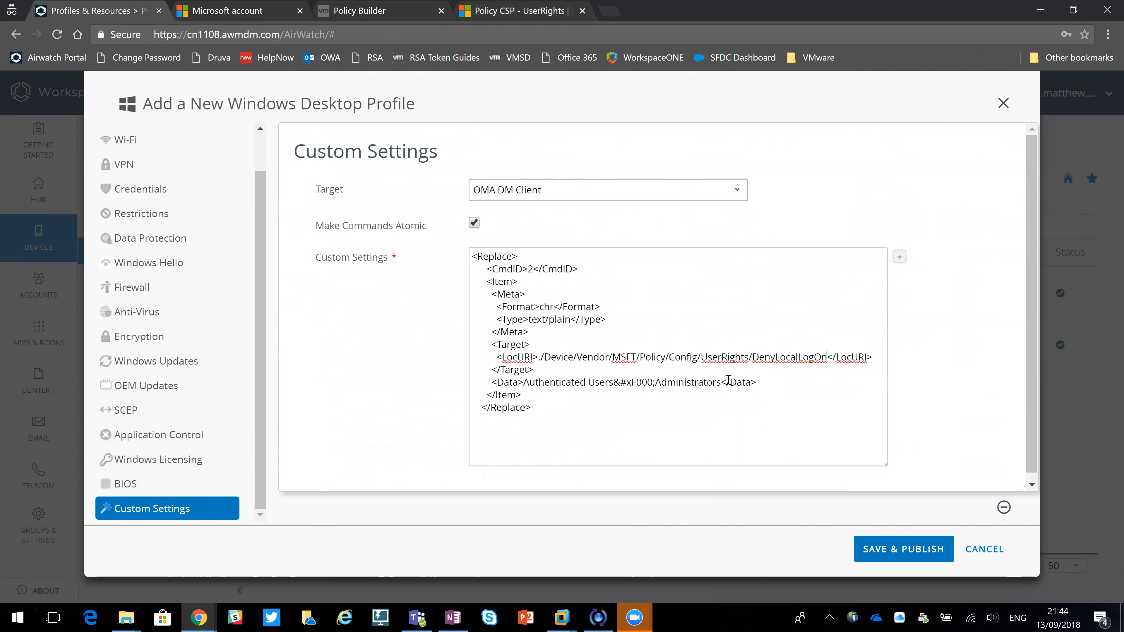
- Remove the Authenticated Users entry and its &#xF000; separator from the Data value, and publish the Deny All profile to the assigned device
drag(659, 383, 523, 382)
key(BackSpace)
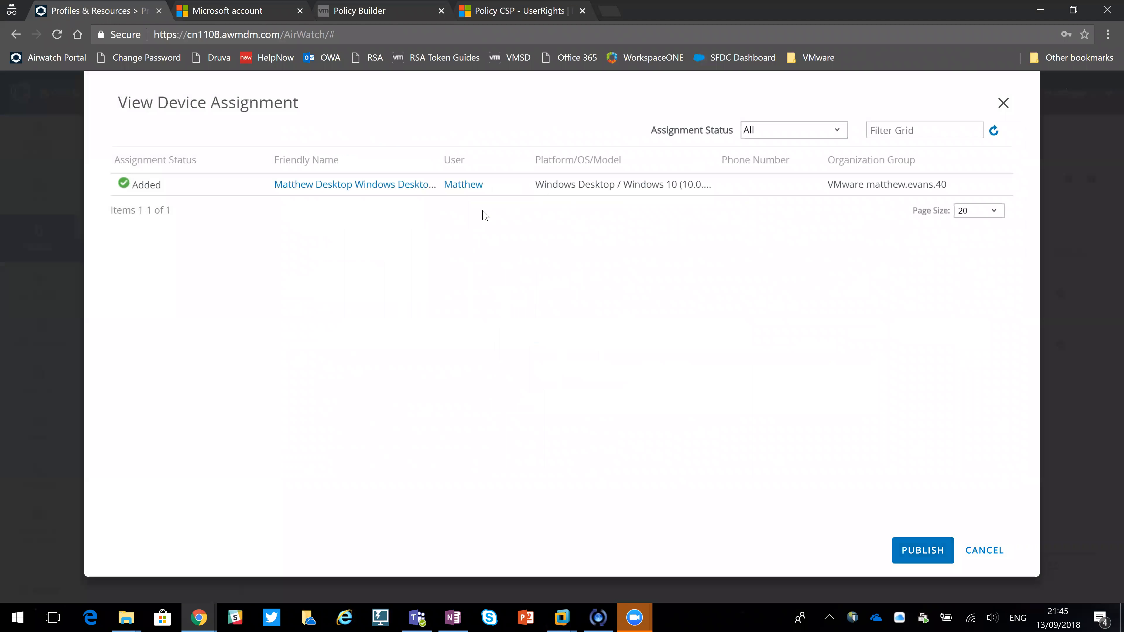
click(927, 553)
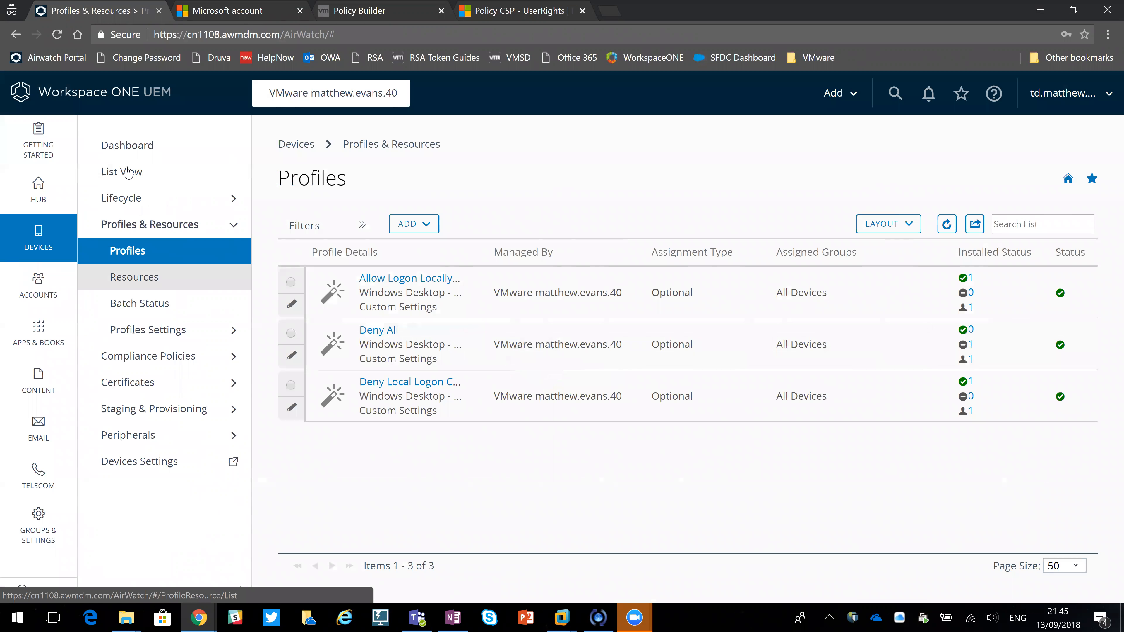
- Open the profiles of the enrolled Windows Desktop device from the device list and install the Deny All profile on it
click(150, 179)
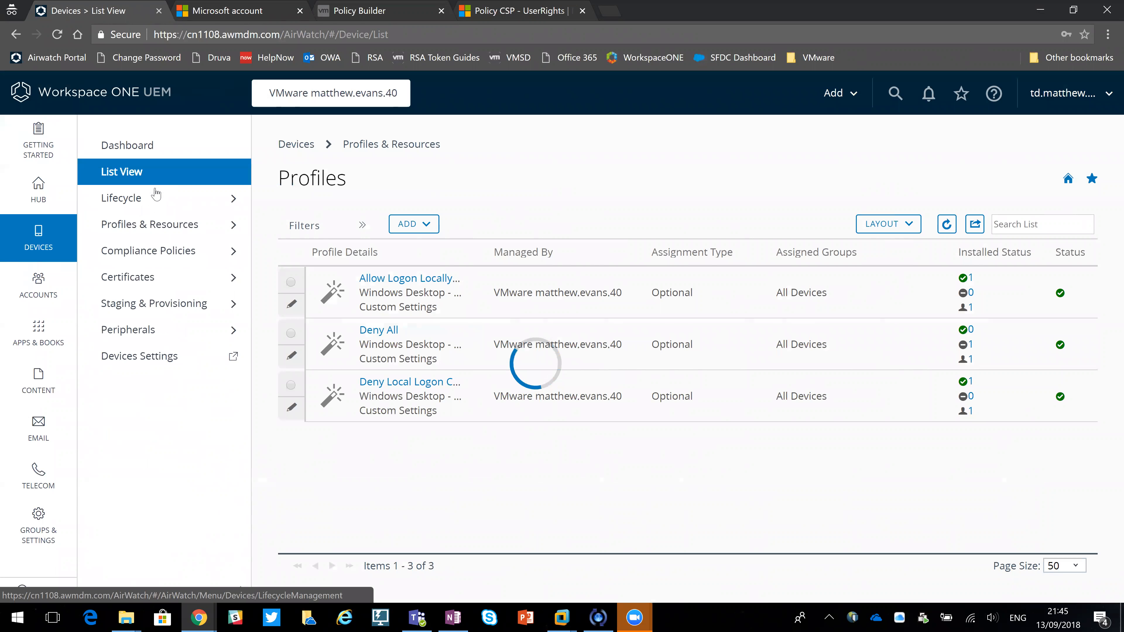
click(558, 283)
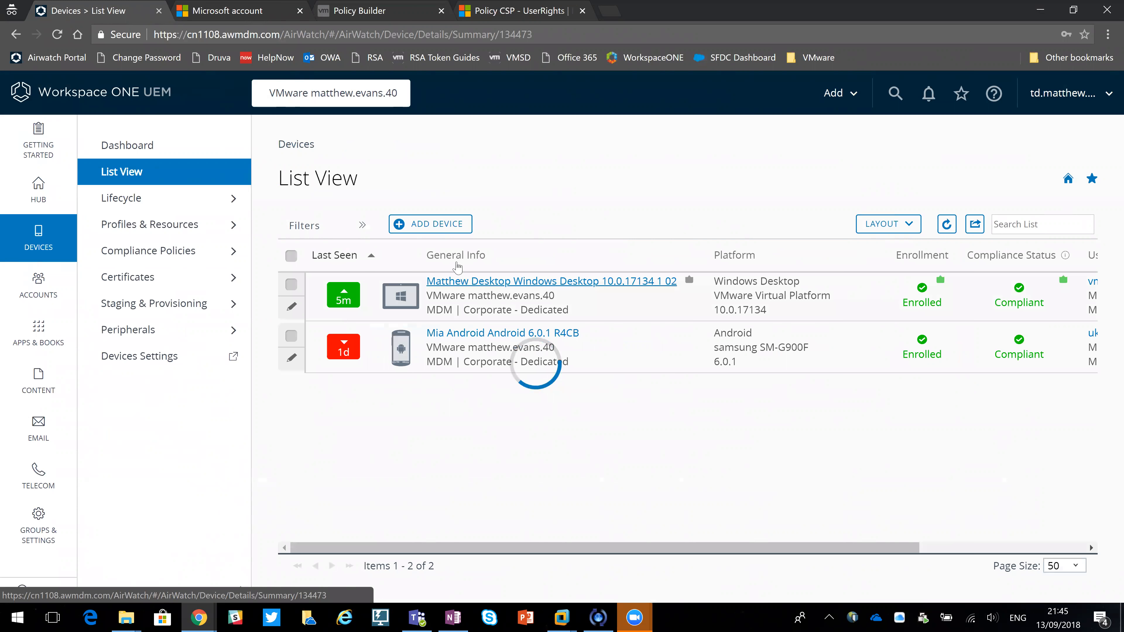
click(449, 249)
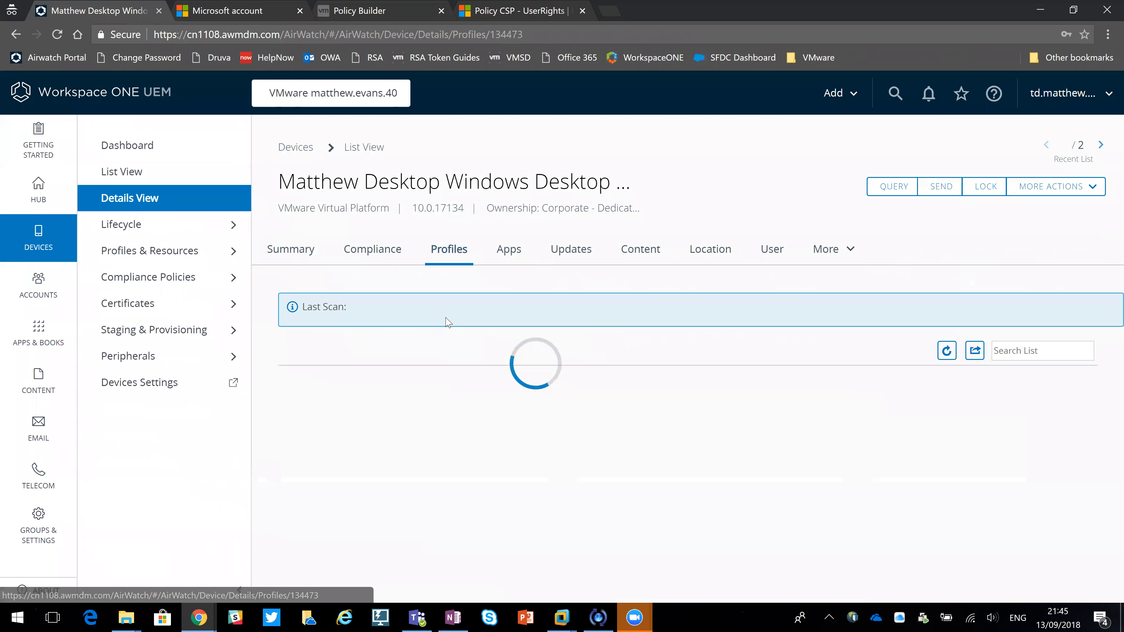
click(290, 449)
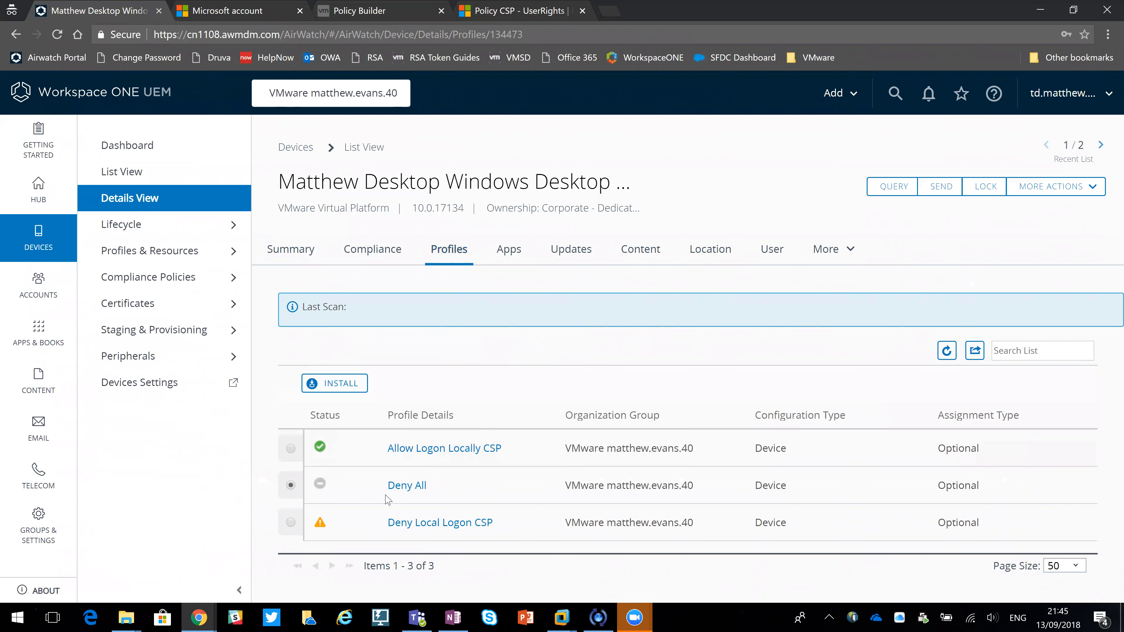
click(346, 390)
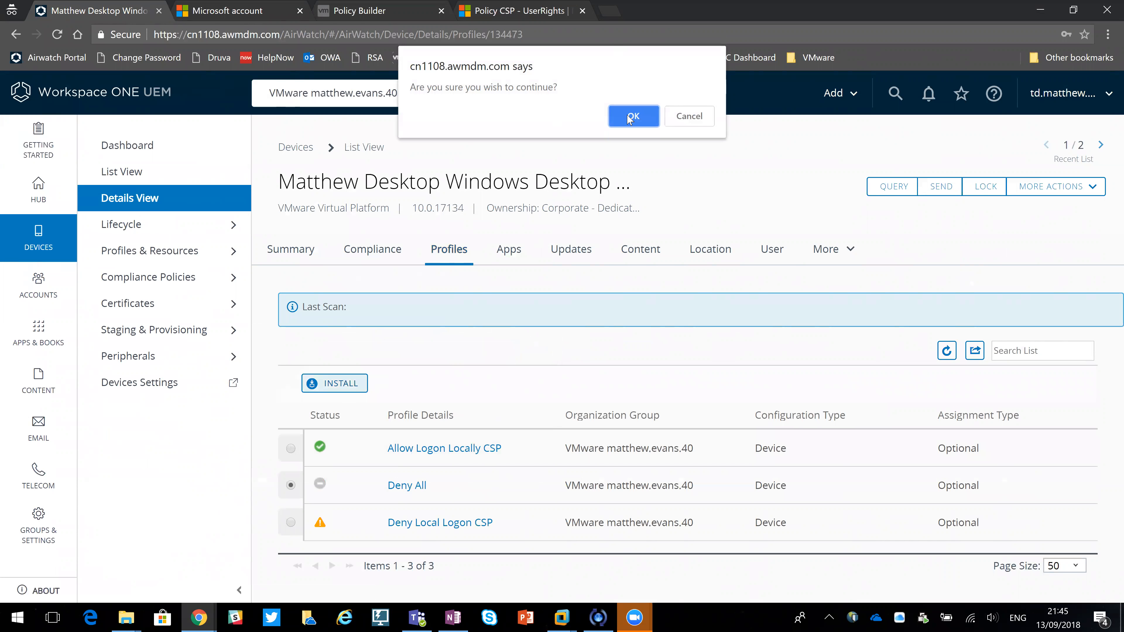
click(626, 112)
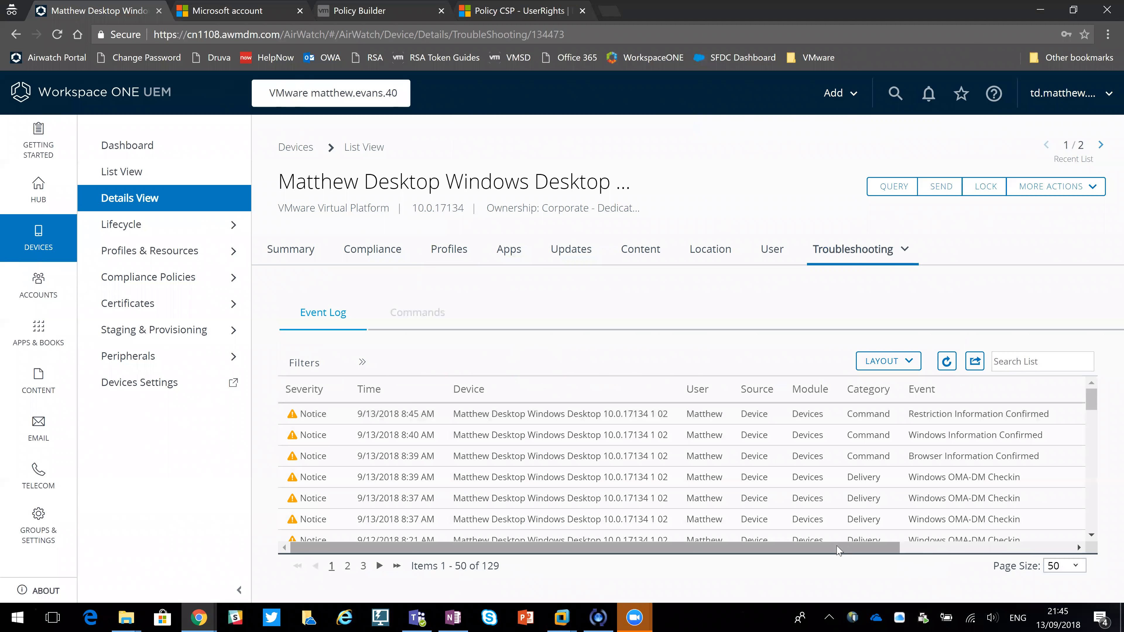
- Refresh the device's troubleshooting event log and examine the newest events and their event data
drag(830, 547, 1005, 548)
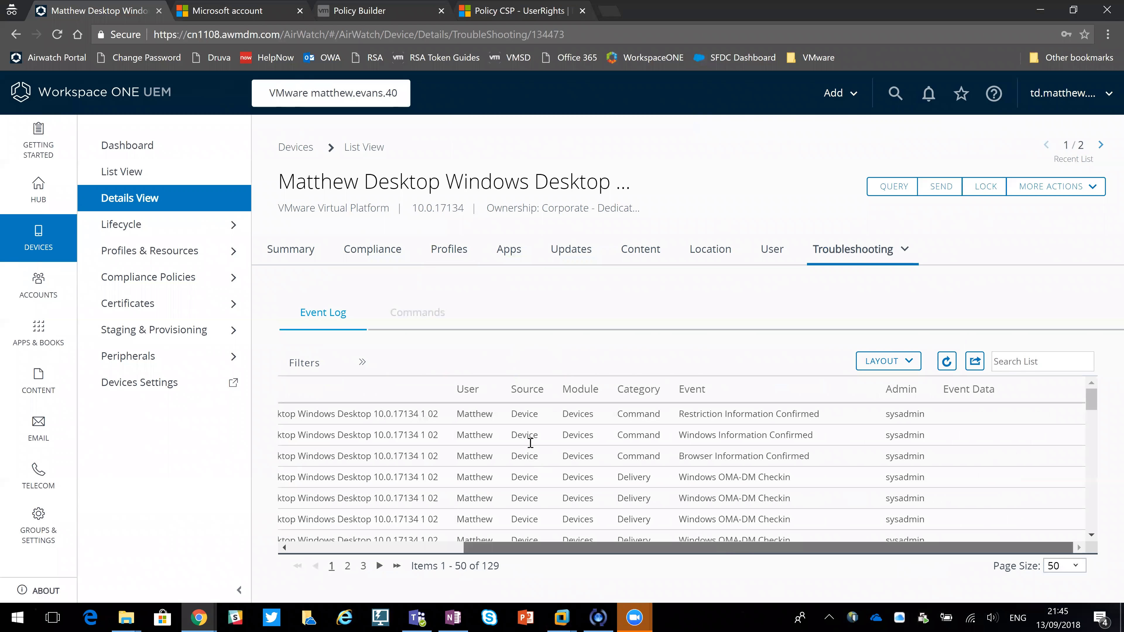
click(947, 362)
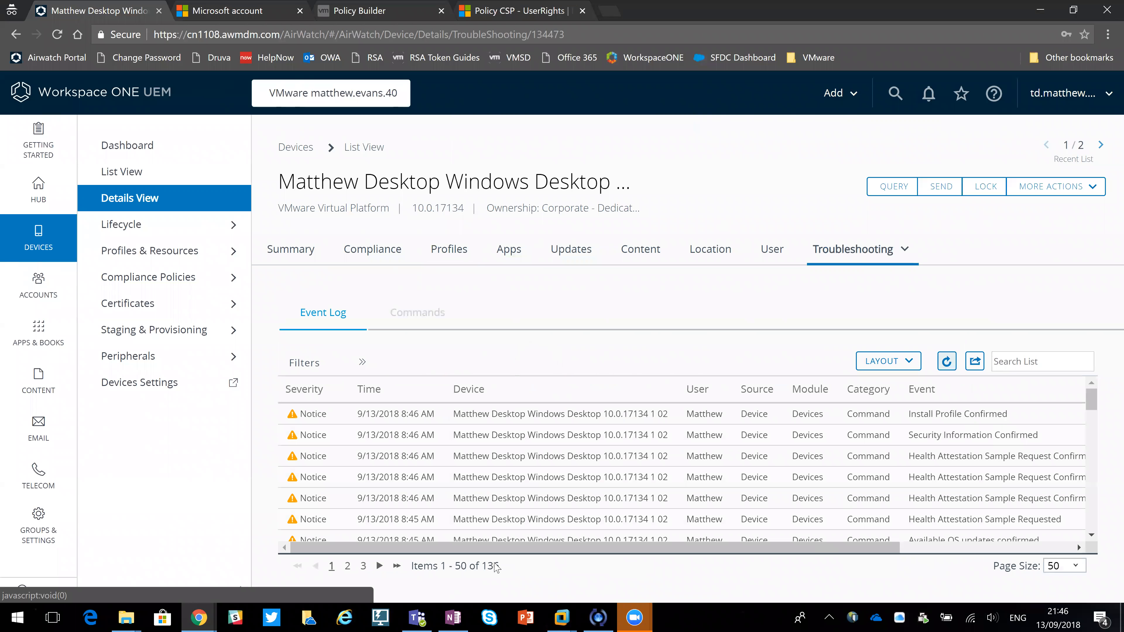
scroll(444, 445, right, 5)
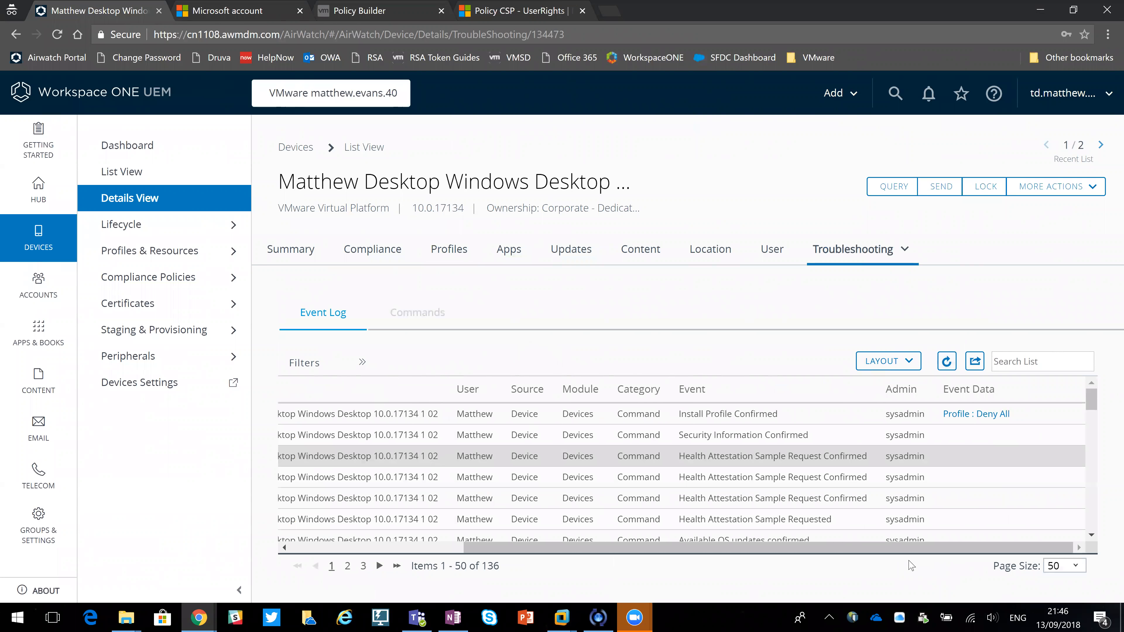
scroll(1007, 549, left, 5)
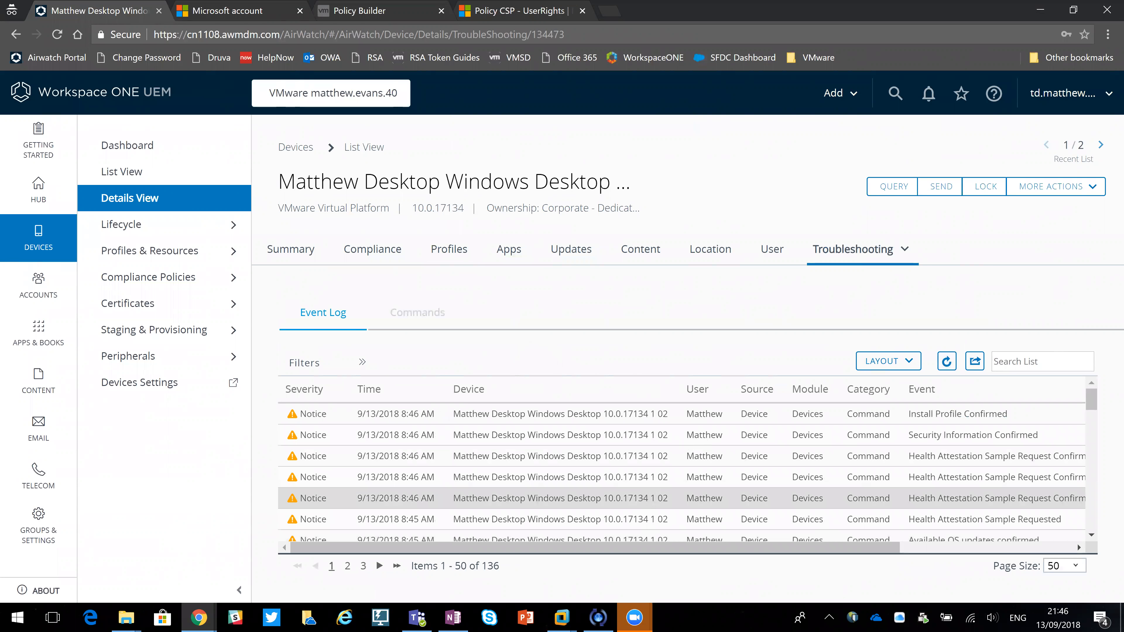
- Switch to the Windows 10 BYO virtual machine in VMware Workstation and test signing in with the local account
key(alt+Tab)
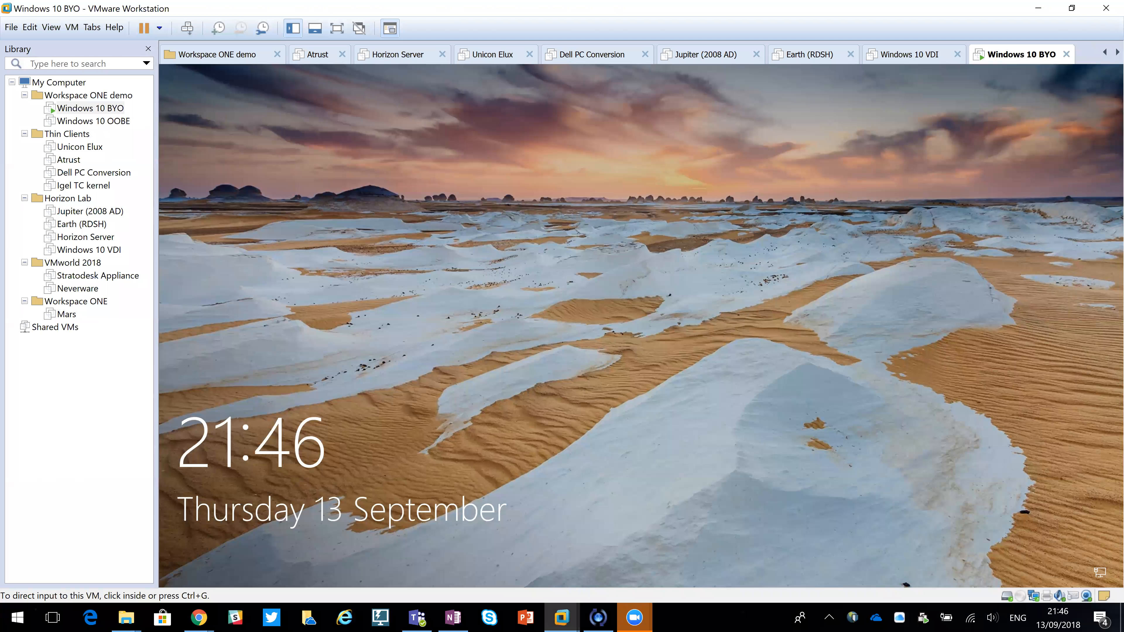
click(691, 582)
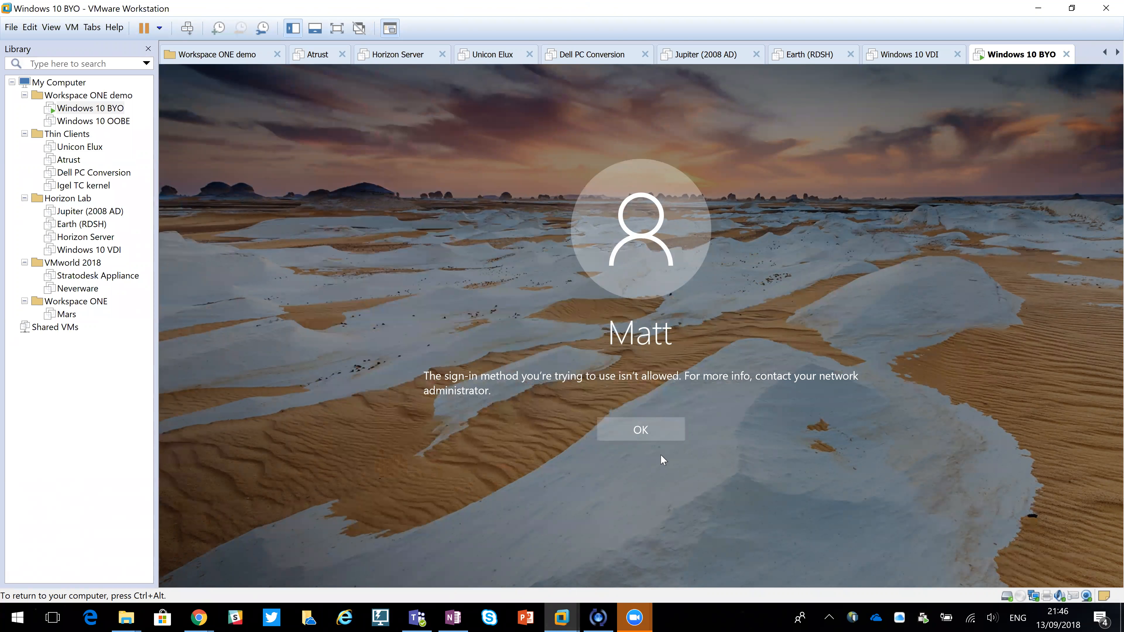
click(658, 426)
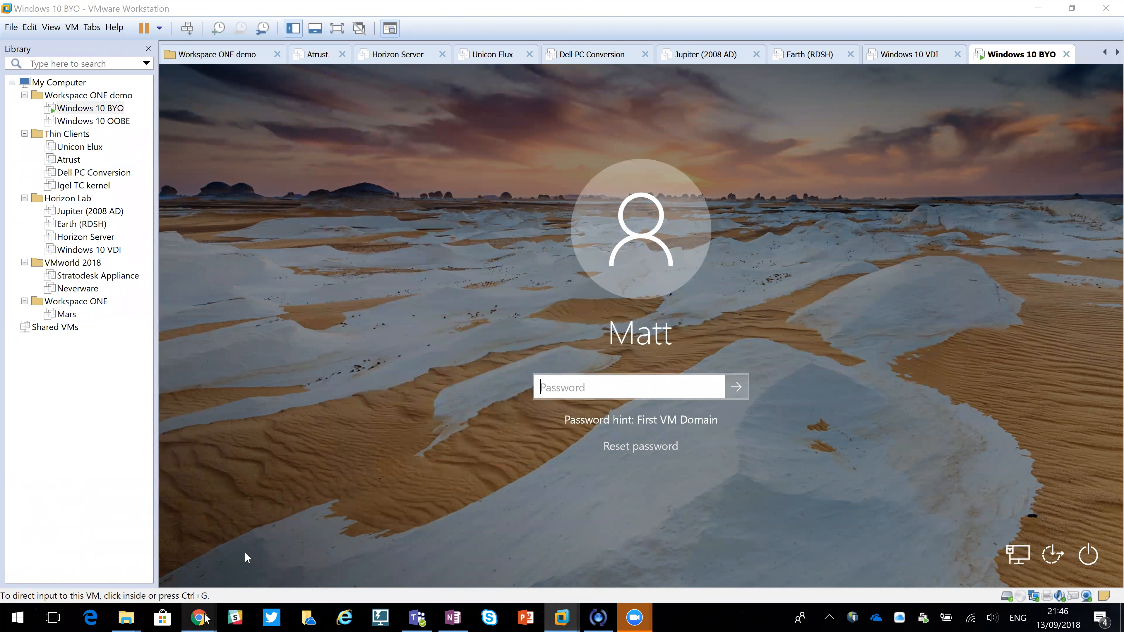
- Return to the Workspace ONE UEM console in Chrome and start a new Windows Desktop device profile
mouse_move(202, 613)
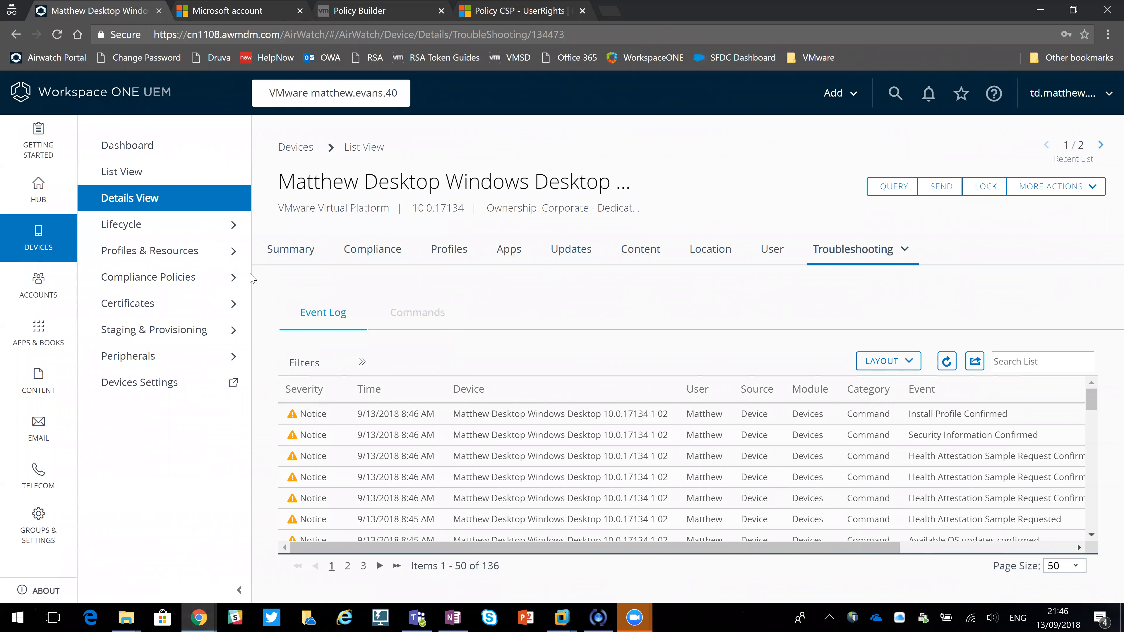
click(176, 252)
click(128, 277)
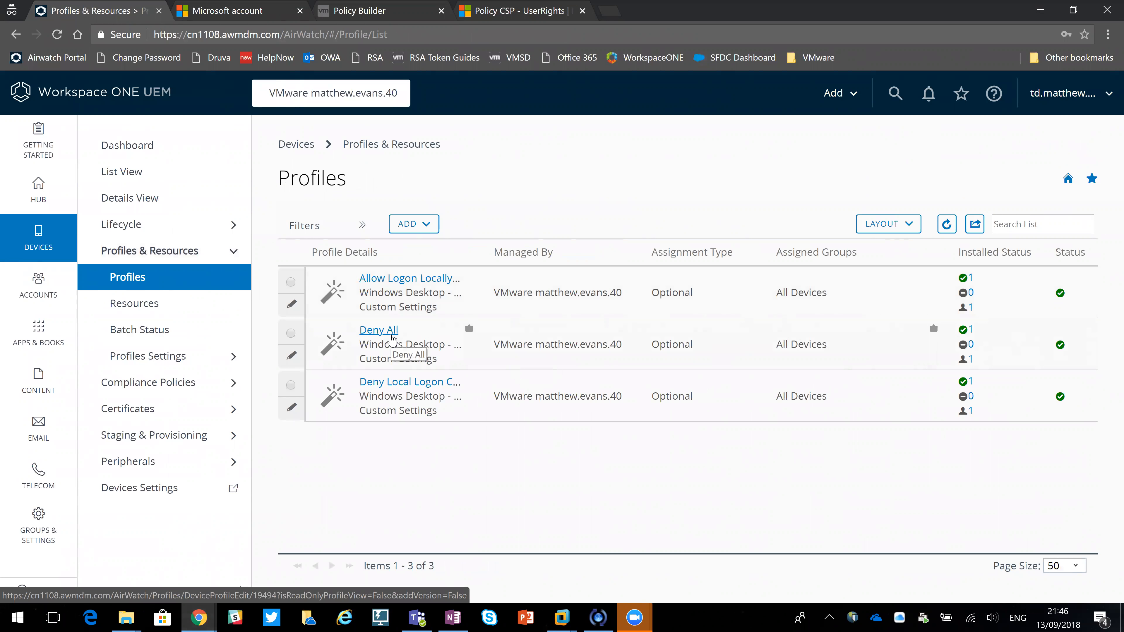
click(414, 225)
click(426, 254)
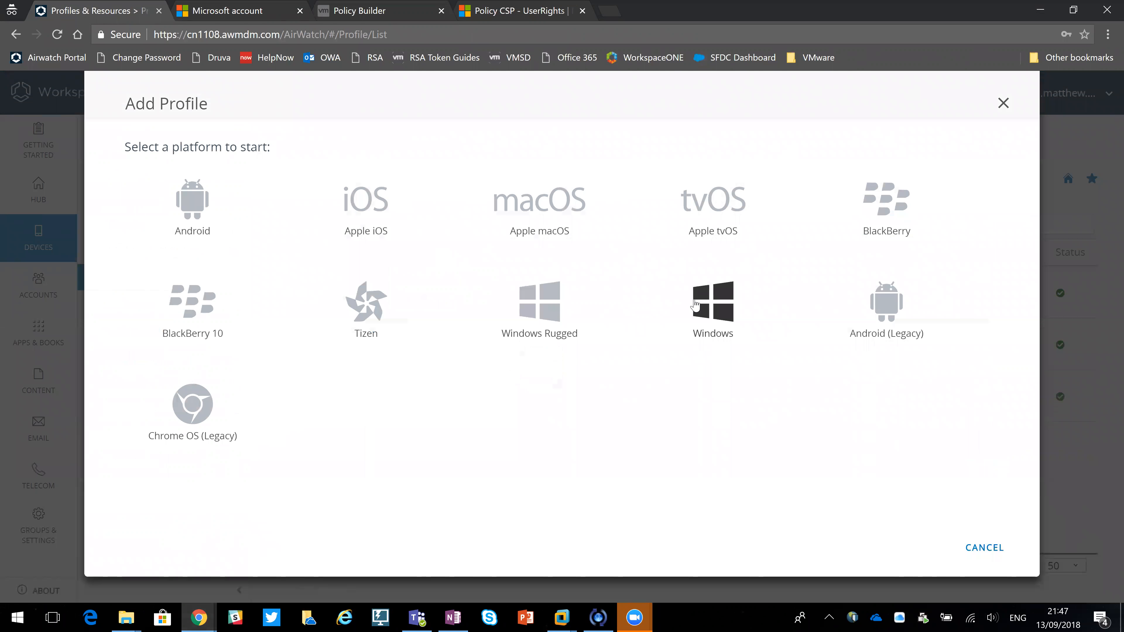
click(696, 305)
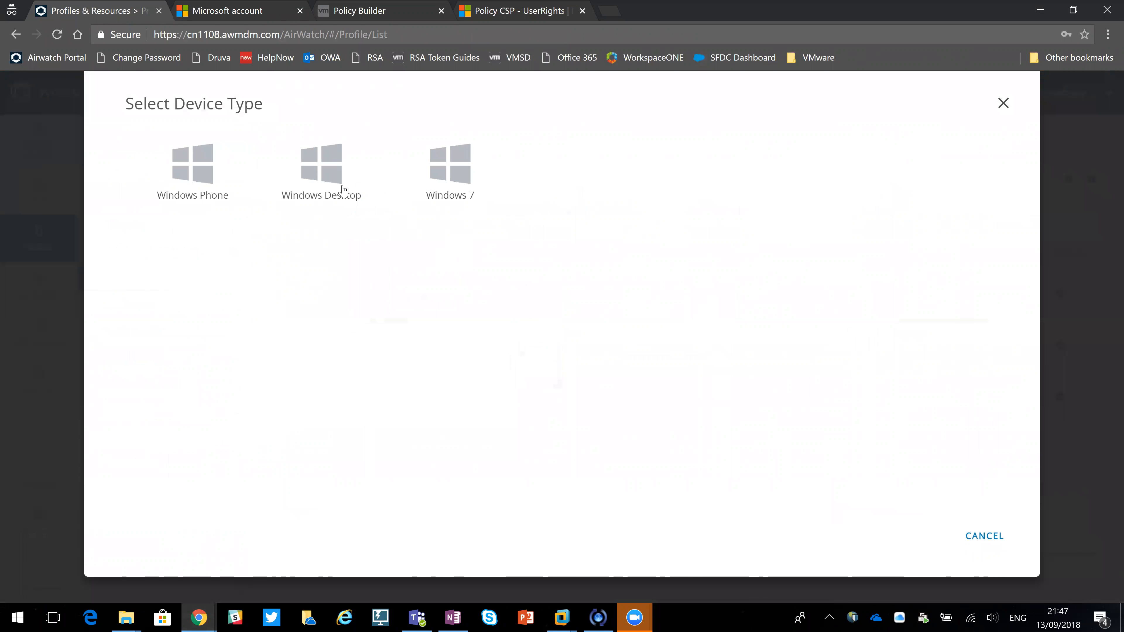
click(343, 190)
click(333, 199)
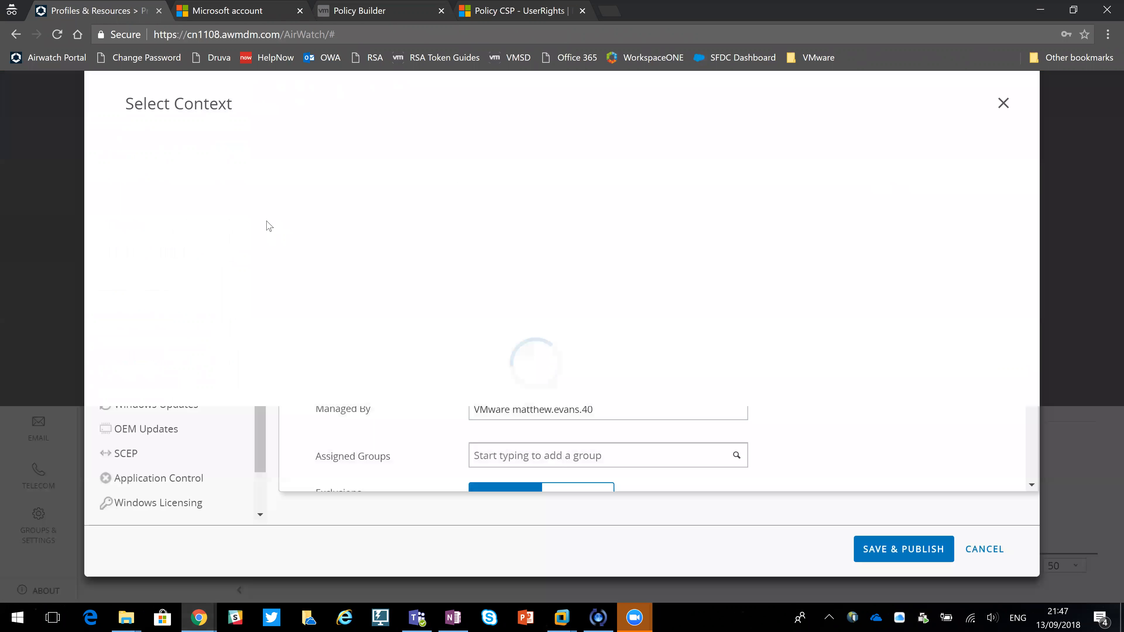
- Name the profile Allow All, set its assignment type to Optional and assign it to the All Devices group
click(493, 193)
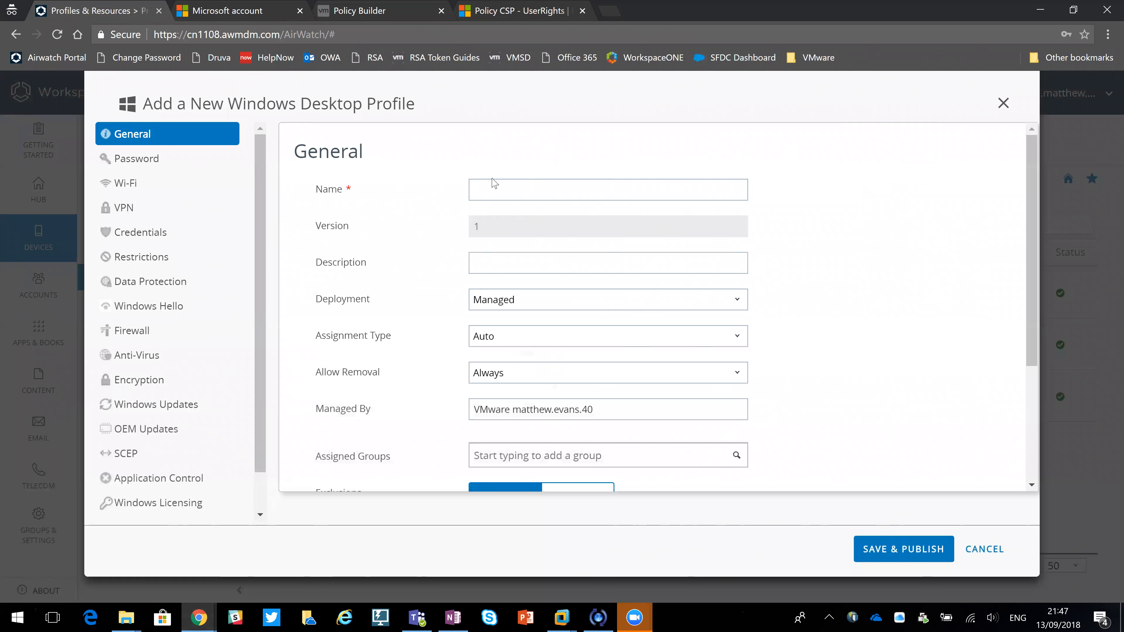
text(Allow All)
click(504, 338)
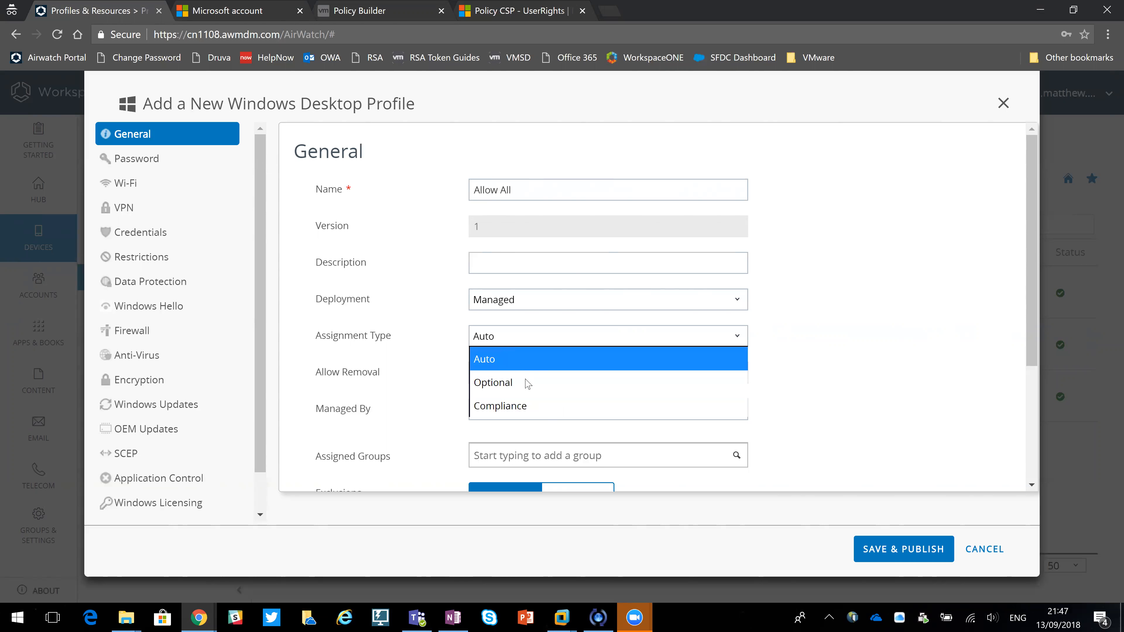
click(530, 384)
click(558, 452)
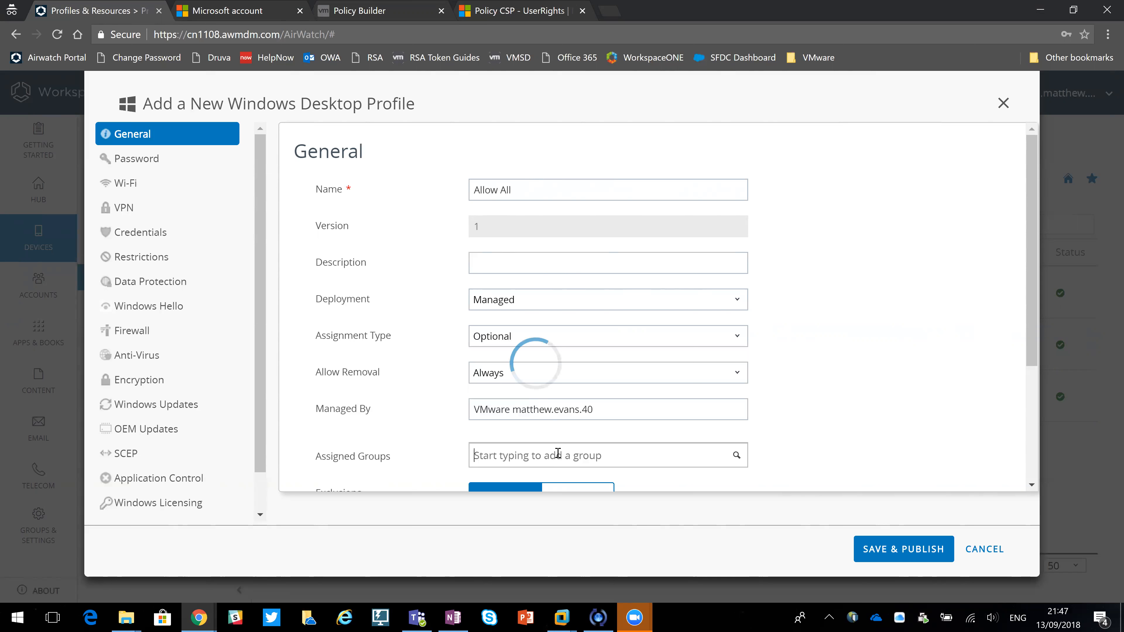
click(549, 540)
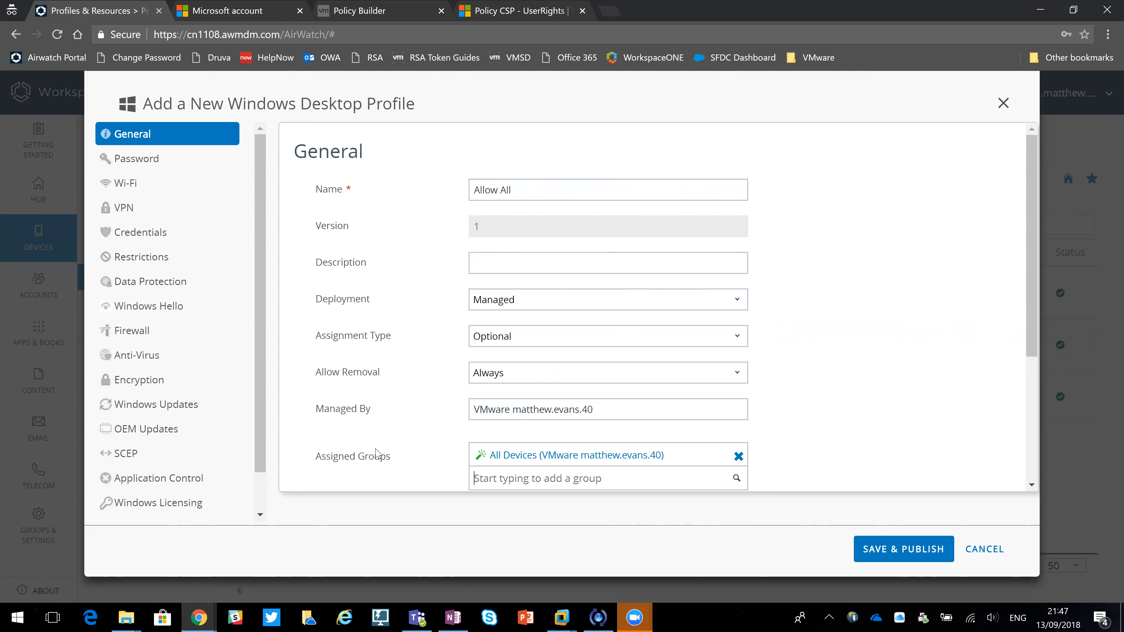
- Start configuring the Custom Settings payload of the Allow All profile
scroll(171, 514, down, 2)
click(171, 513)
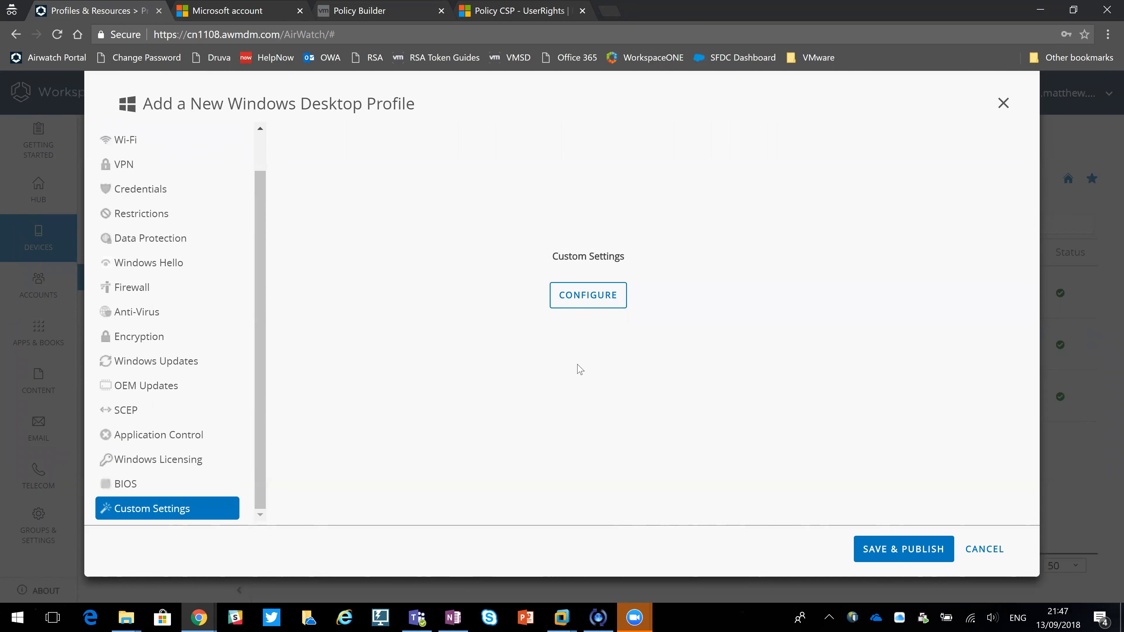
click(592, 295)
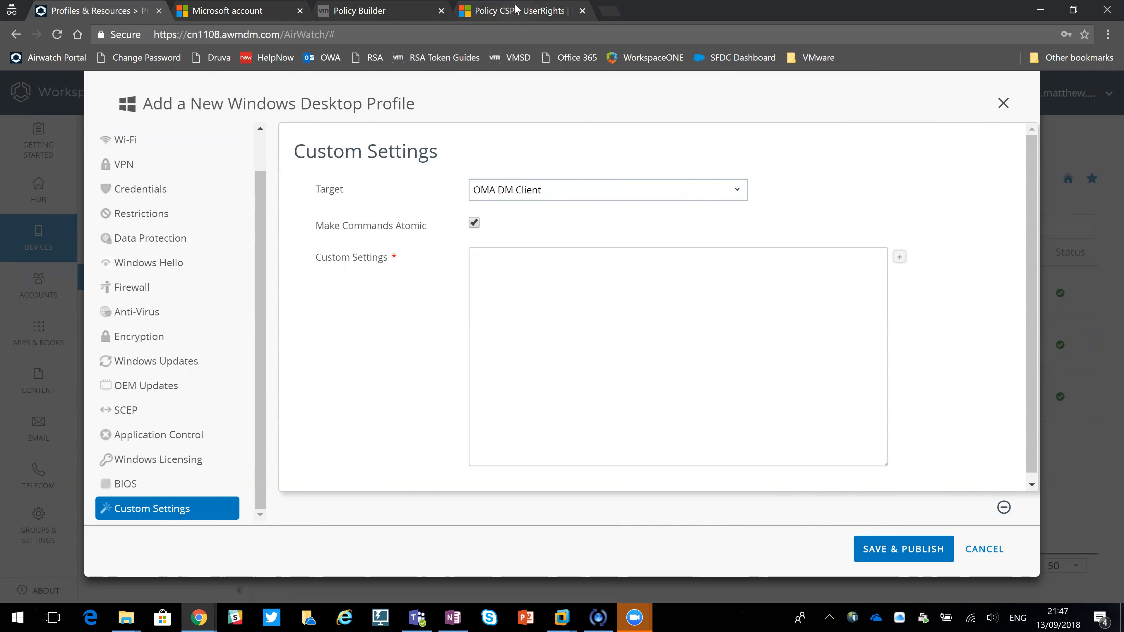
- Copy the sample SyncML block from <Replace> to </Replace> on the Microsoft UserRights policy documentation page
key(ctrl+shift+Tab)
scroll(535, 257, up, 1)
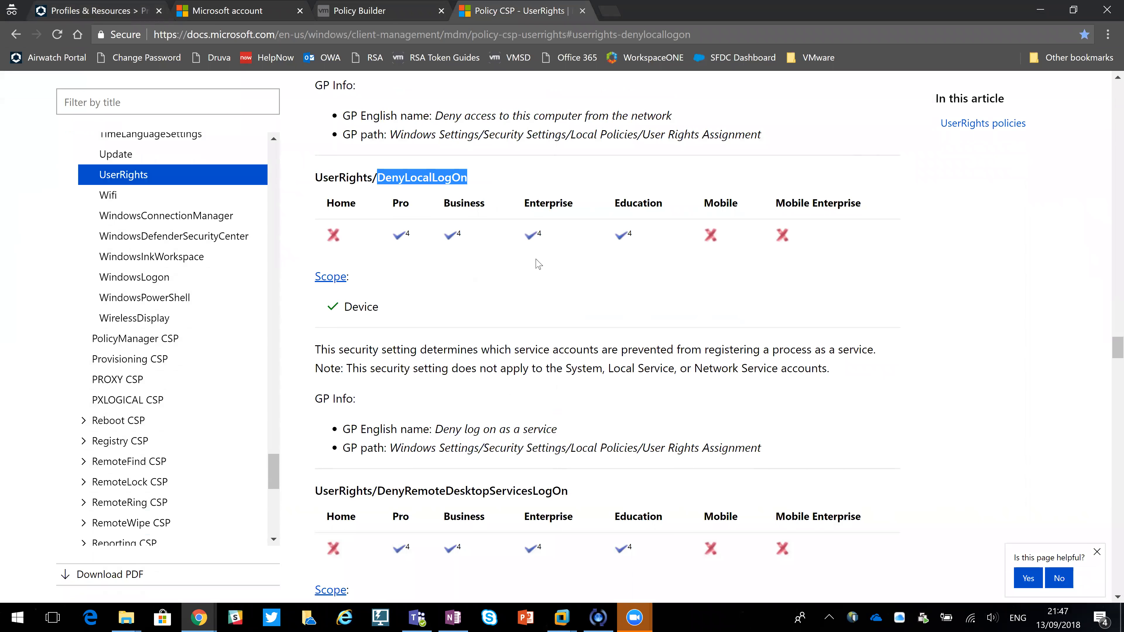
scroll(667, 260, up, 5)
scroll(1106, 297, up, 10)
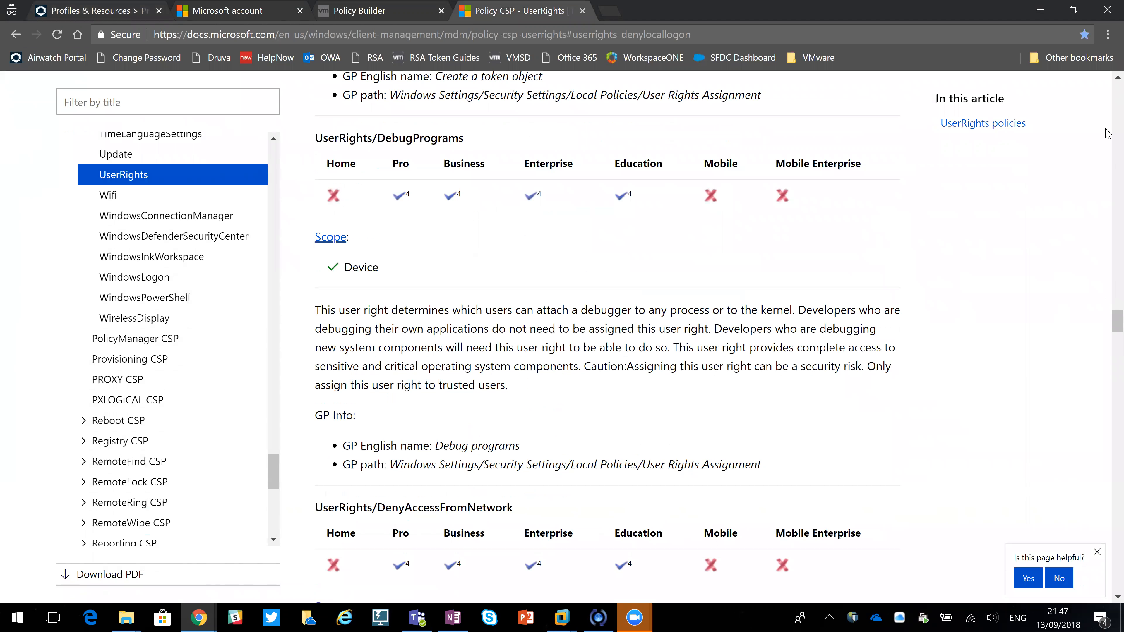
scroll(615, 428, up, 15)
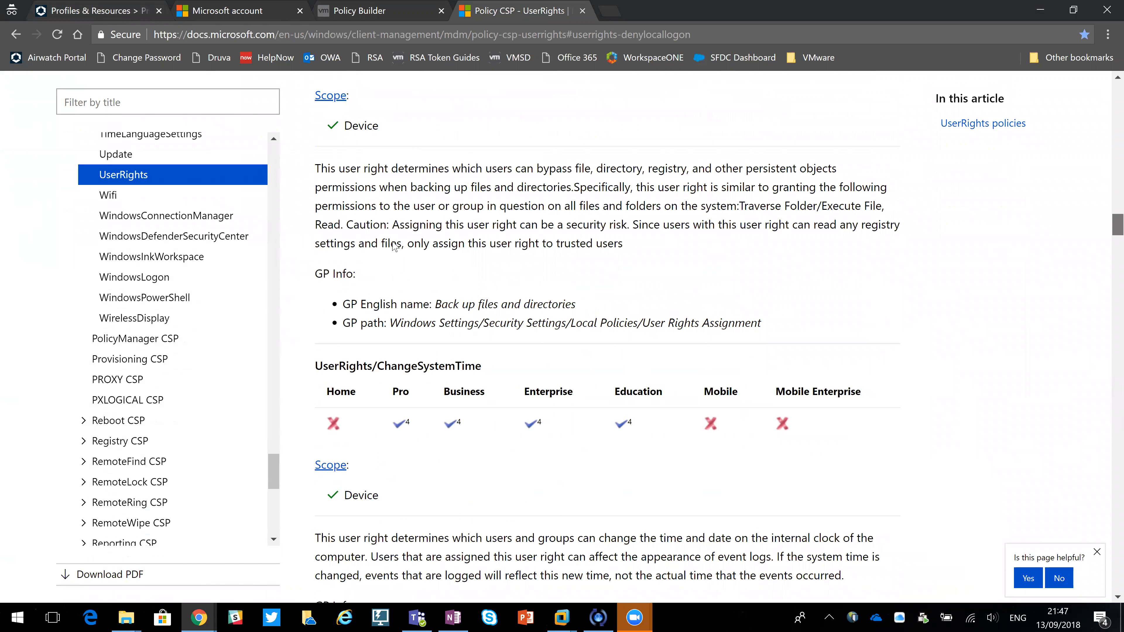
scroll(354, 175, up, 15)
scroll(460, 276, down, 5)
drag(350, 175, 457, 345)
key(ctrl+c)
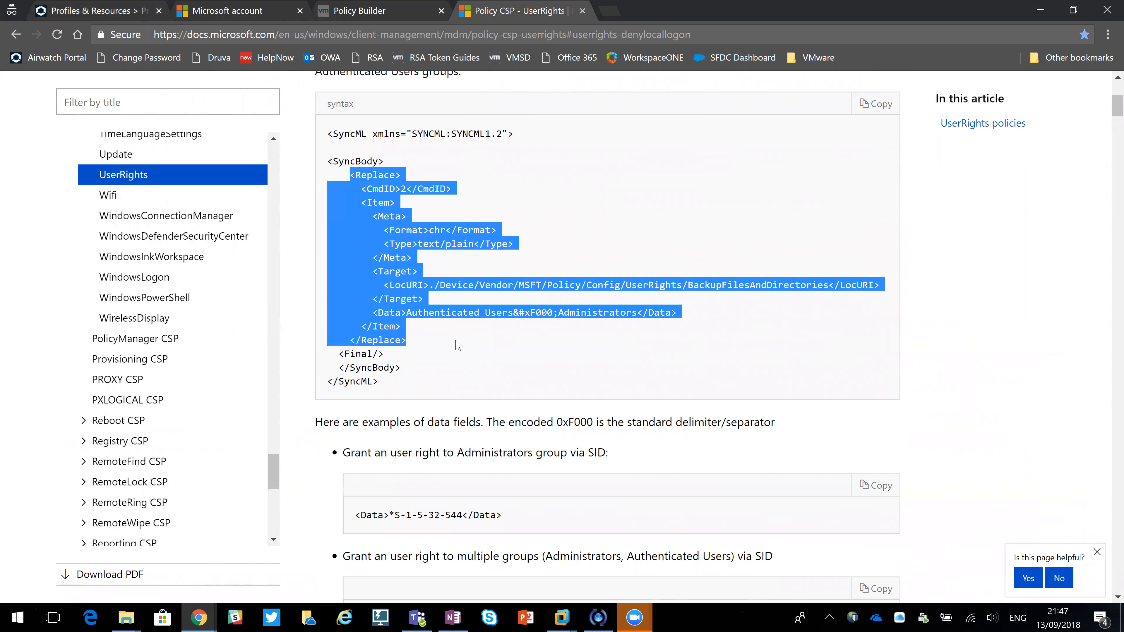
- Paste the copied block into the Allow All profile's Custom Settings and remove BackupFilesAndDirectories from its LocURI
click(98, 10)
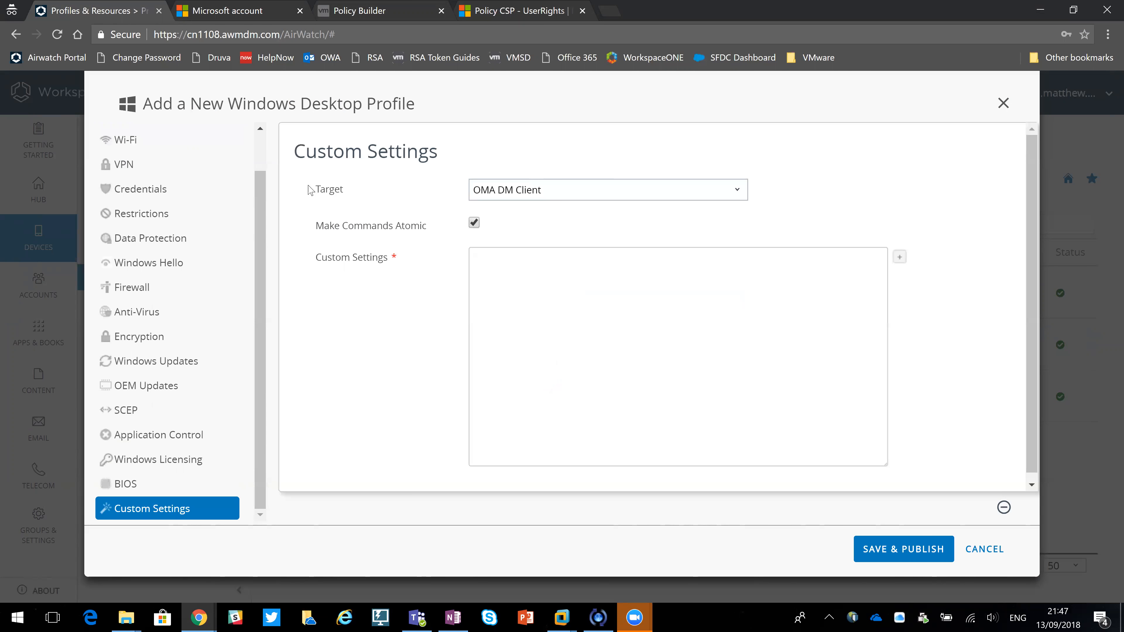
click(521, 294)
key(ctrl+v)
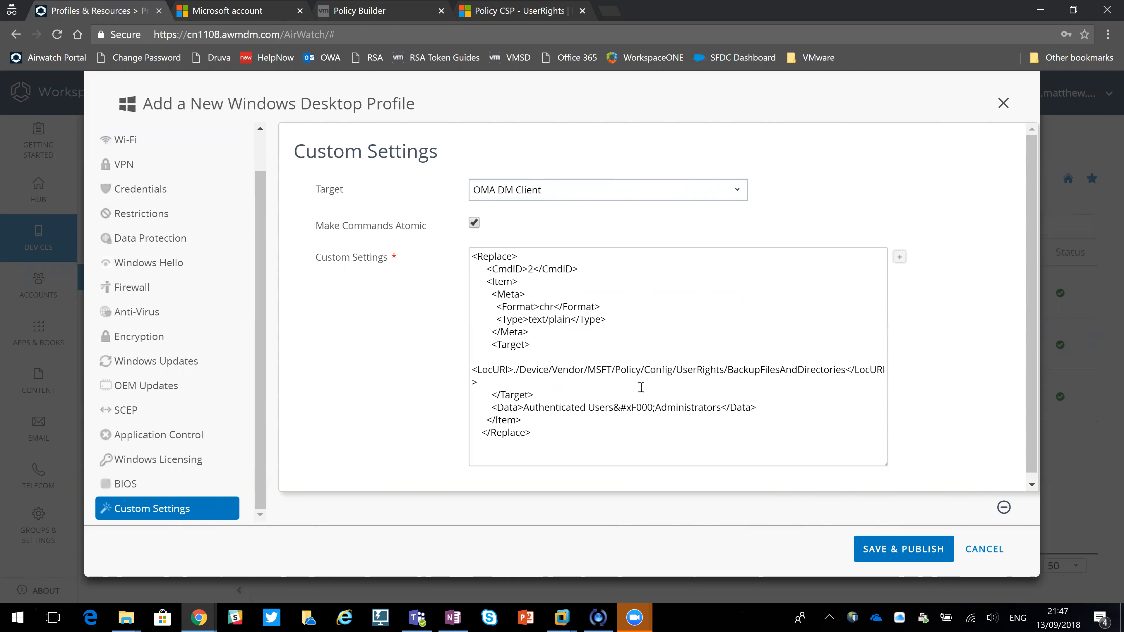
drag(727, 369, 839, 368)
key(BackSpace)
key(BackSpace)
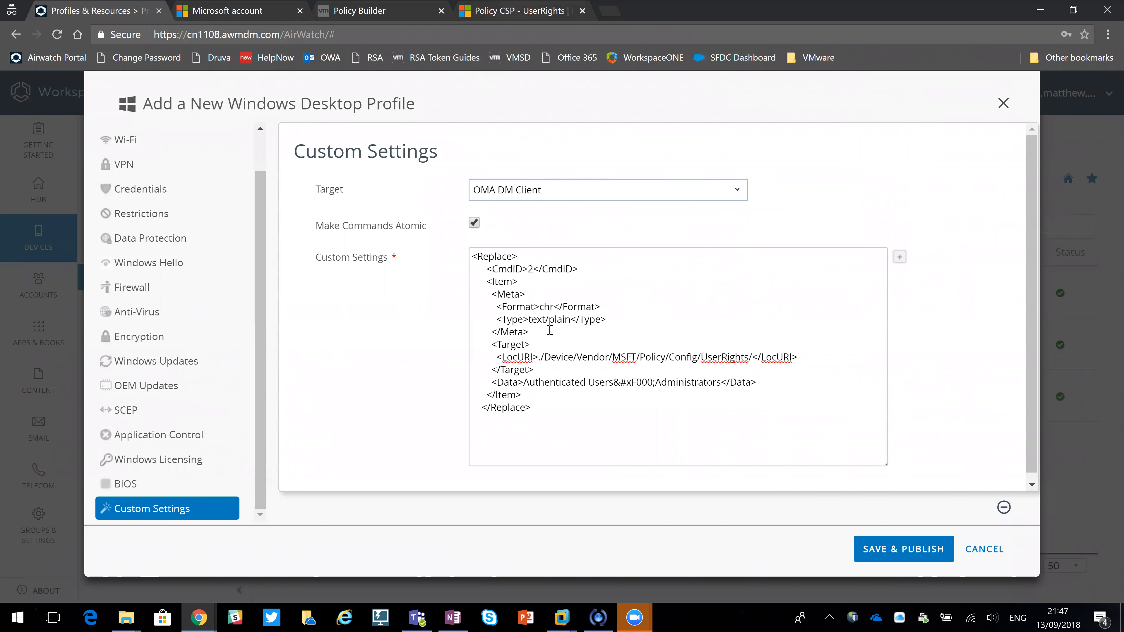
- Copy the policy name DenyLocalLogOn from the UserRights documentation and insert it after UserRights/ in the profile's LocURI
key(ctrl+4)
scroll(556, 360, down, 8)
scroll(549, 383, down, 1)
click(483, 475)
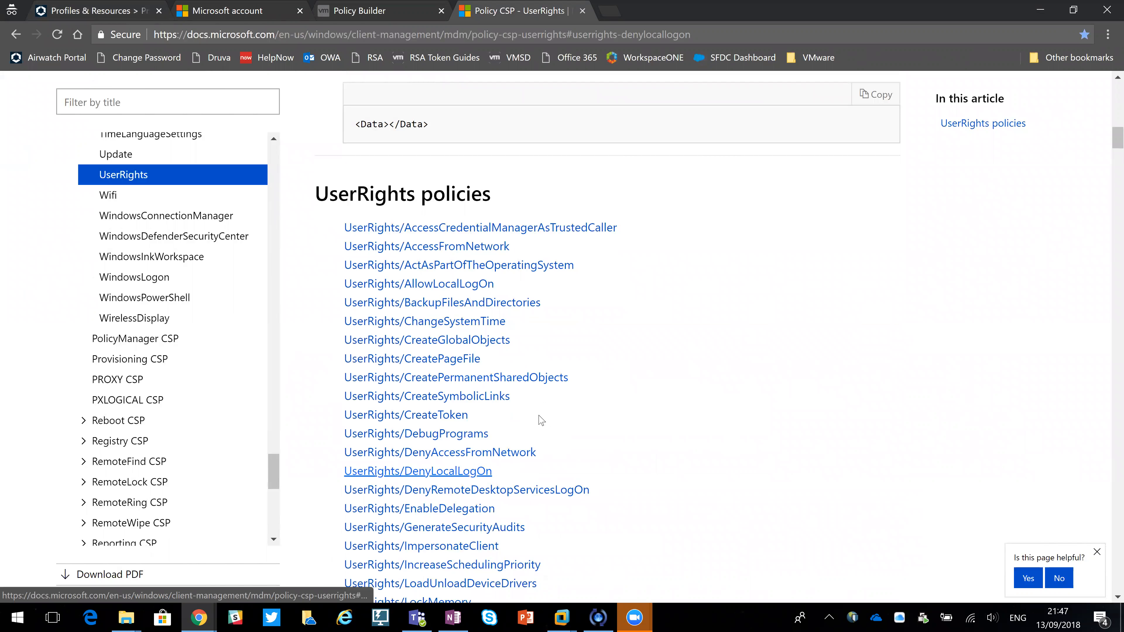
drag(468, 80, 381, 84)
key(ctrl+c)
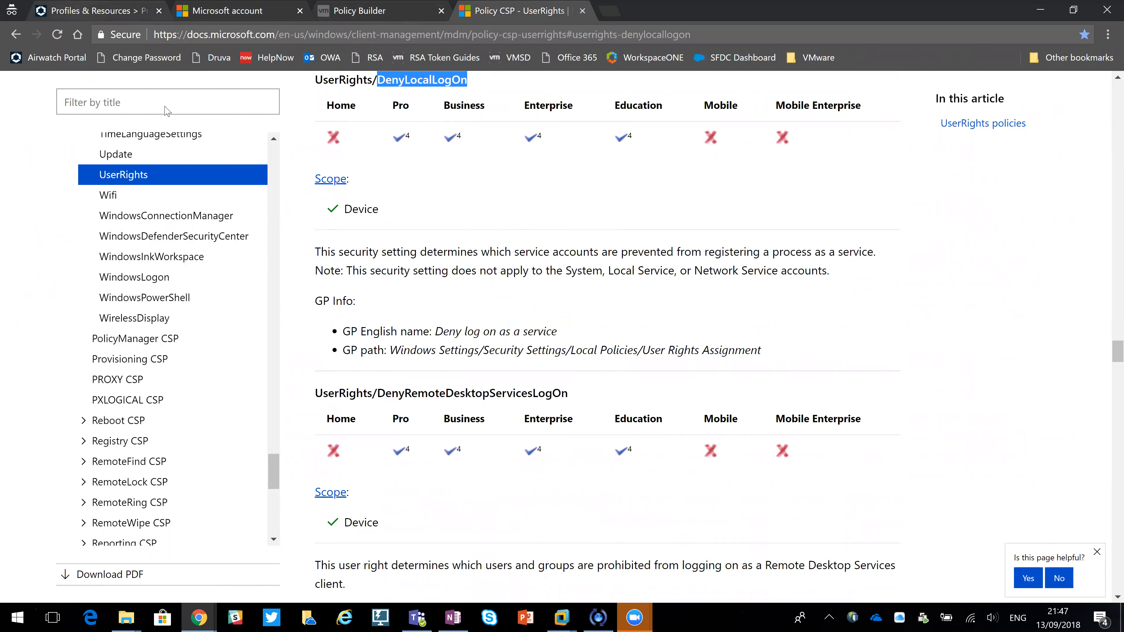
click(76, 6)
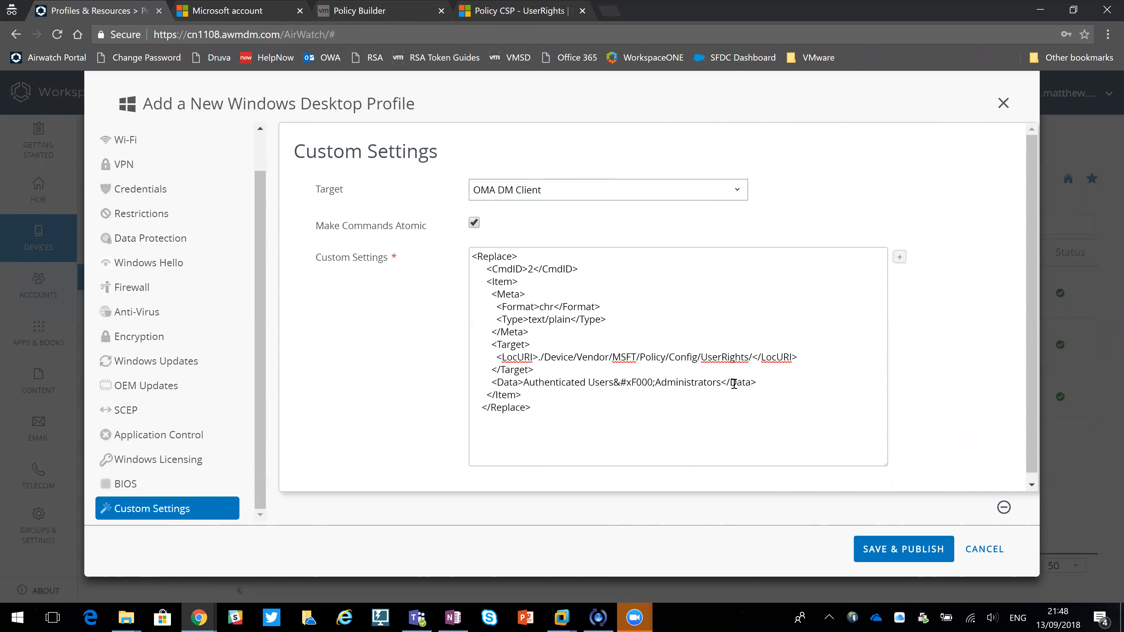
key(ctrl+v)
- Empty the Data element of the custom settings, then save and publish the Allow All profile
drag(723, 382, 523, 383)
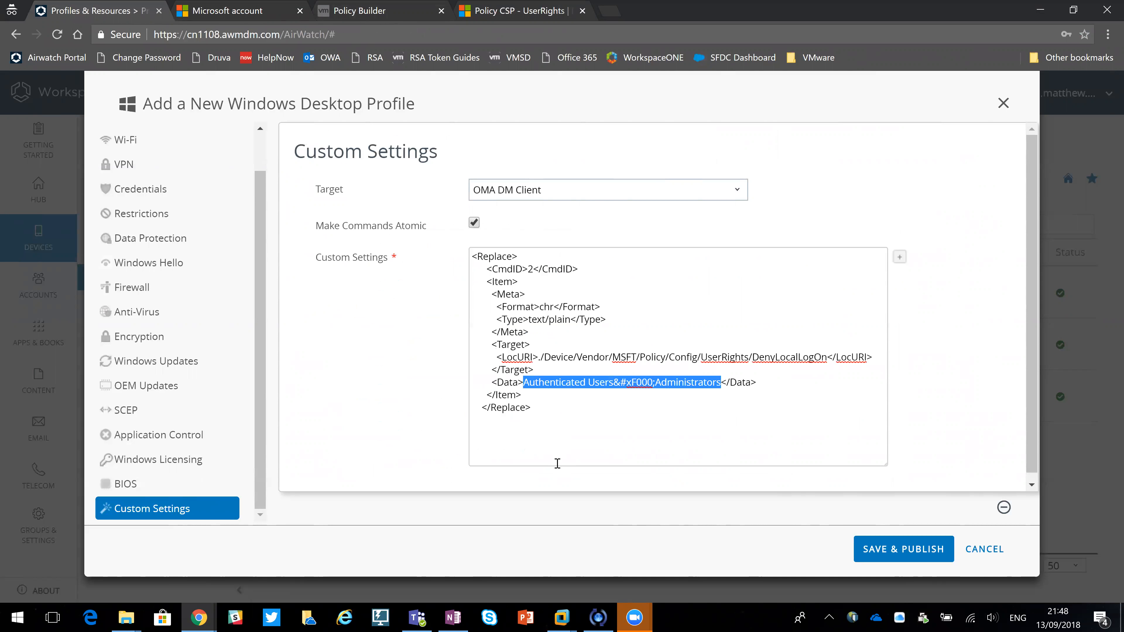
key(BackSpace)
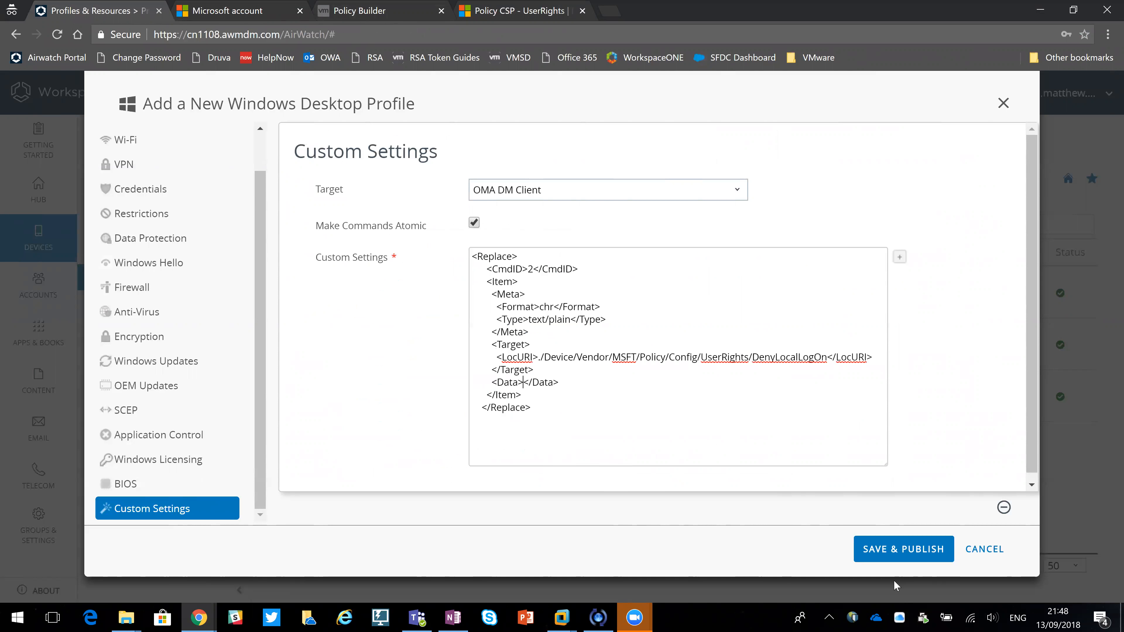
click(894, 558)
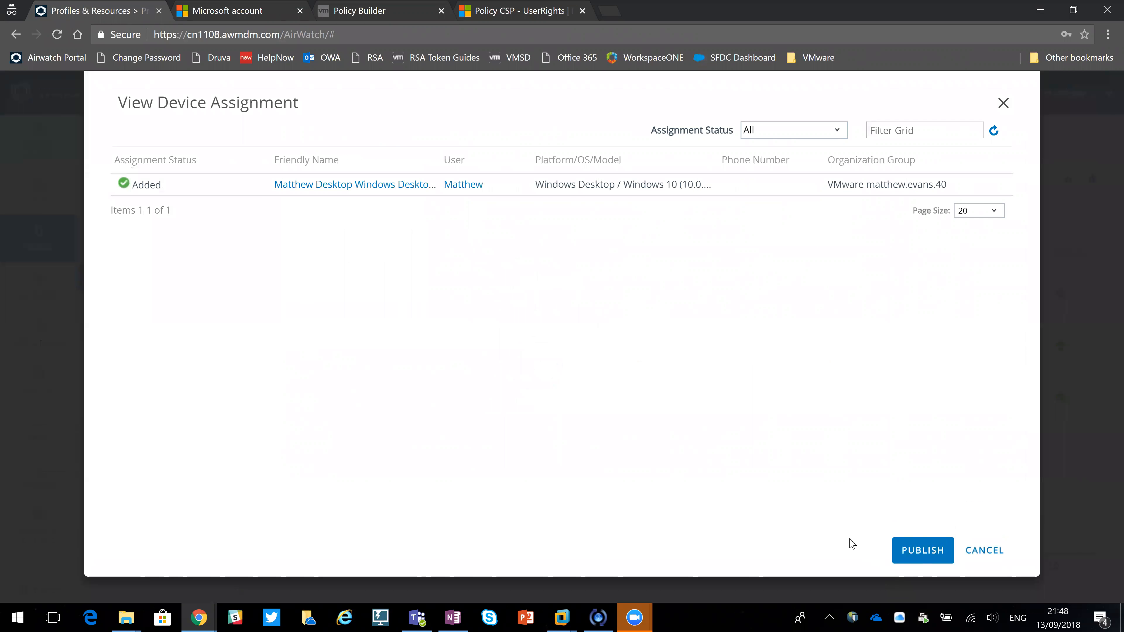
click(923, 551)
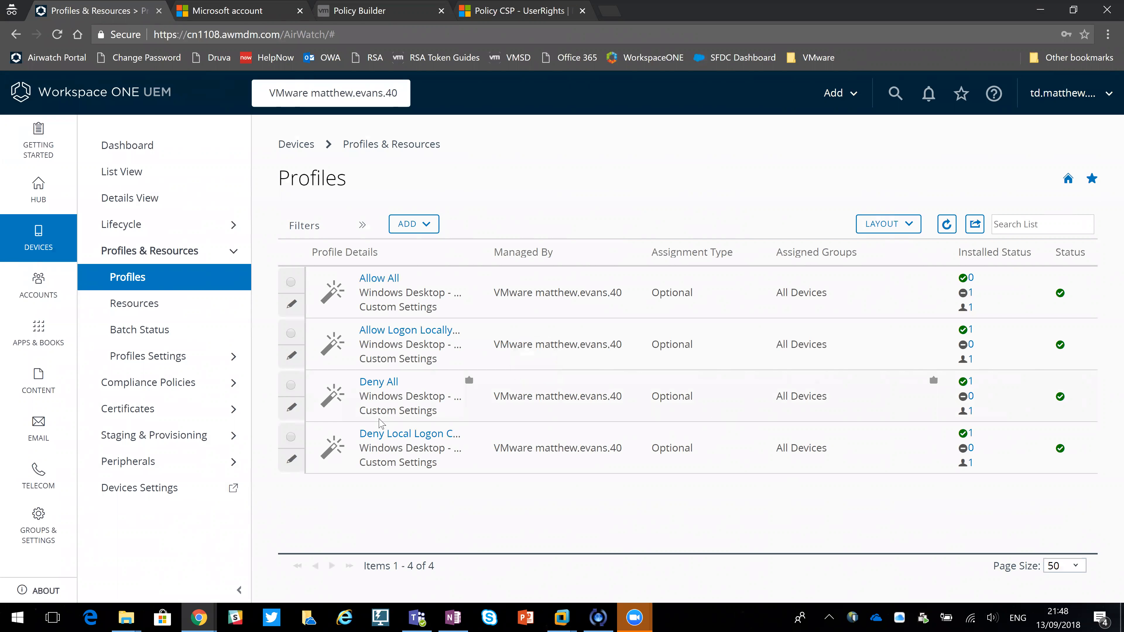
- Open the profiles of the enrolled Windows Desktop device and install the Allow All profile on it
click(291, 282)
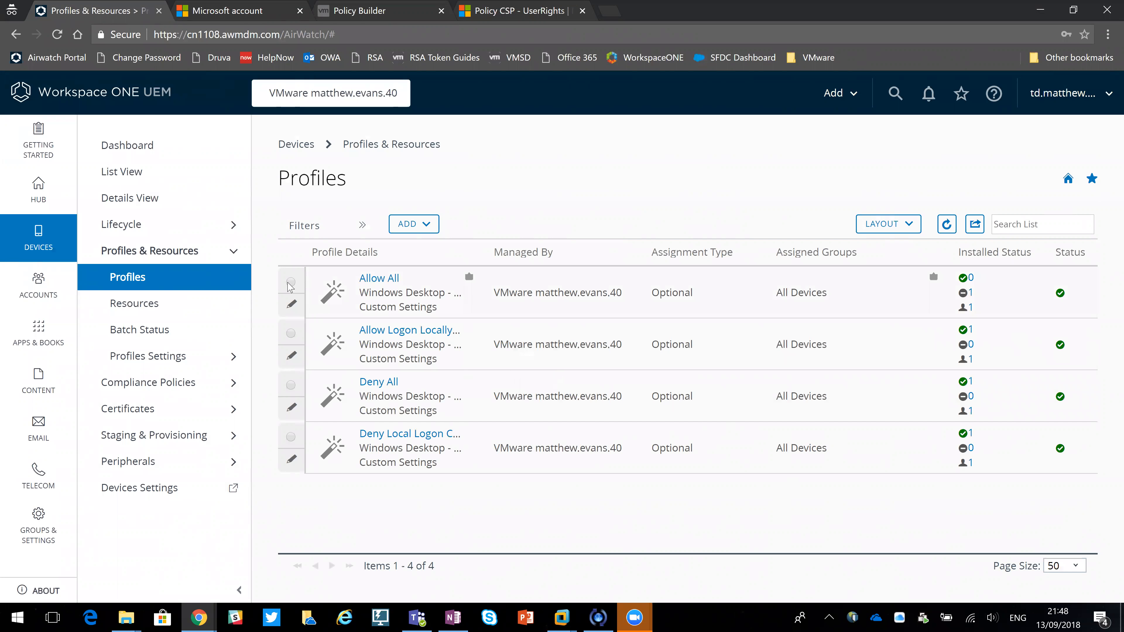
click(151, 182)
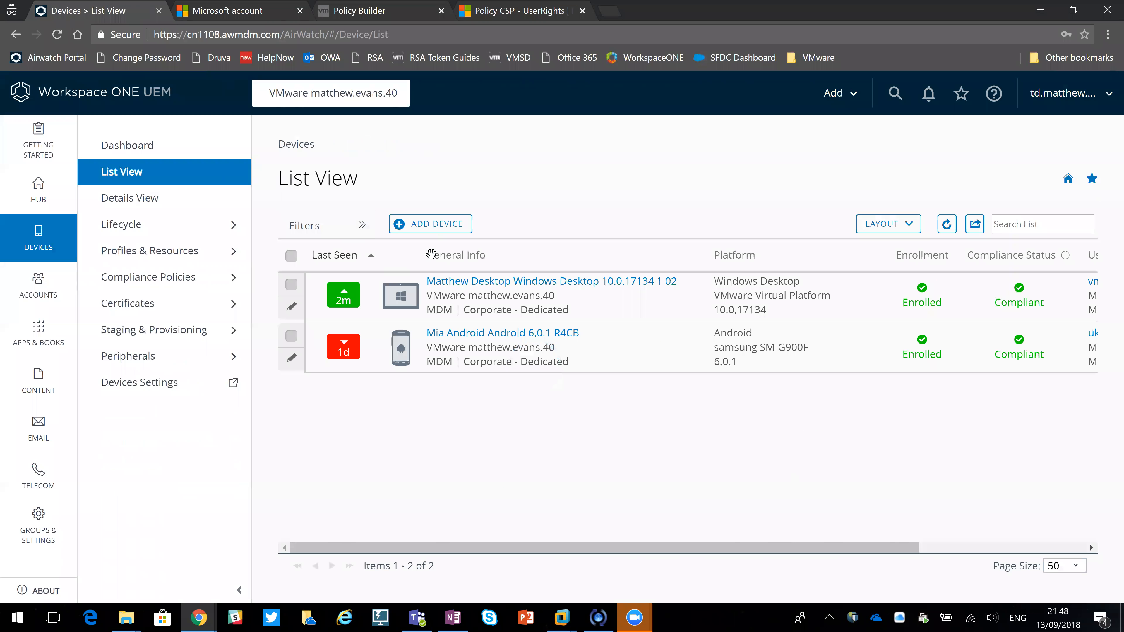
click(463, 283)
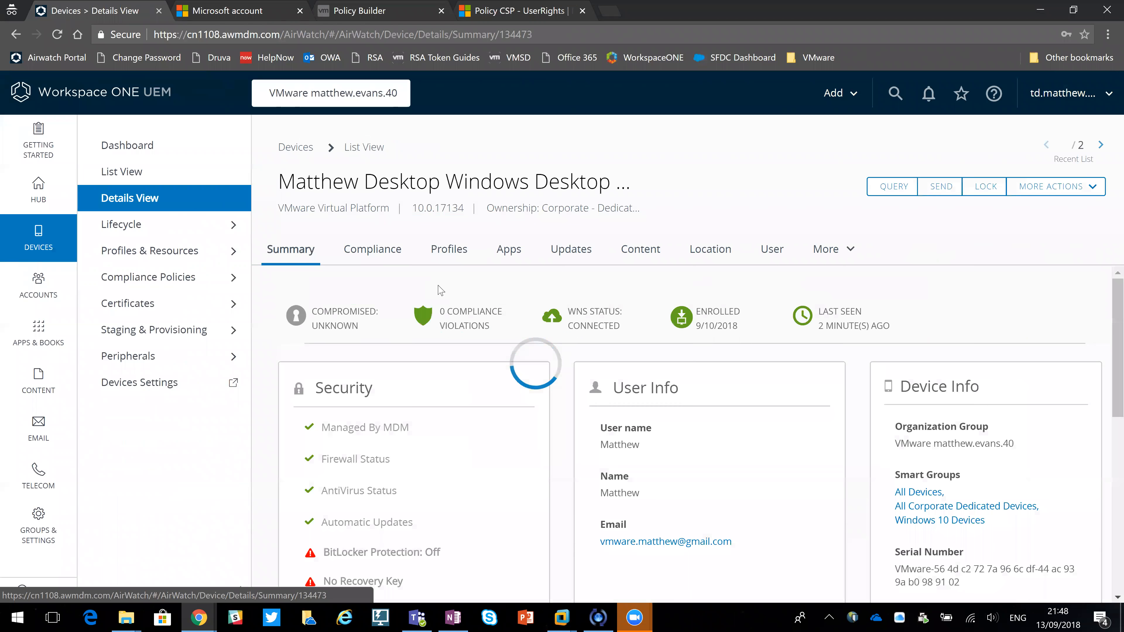
click(443, 250)
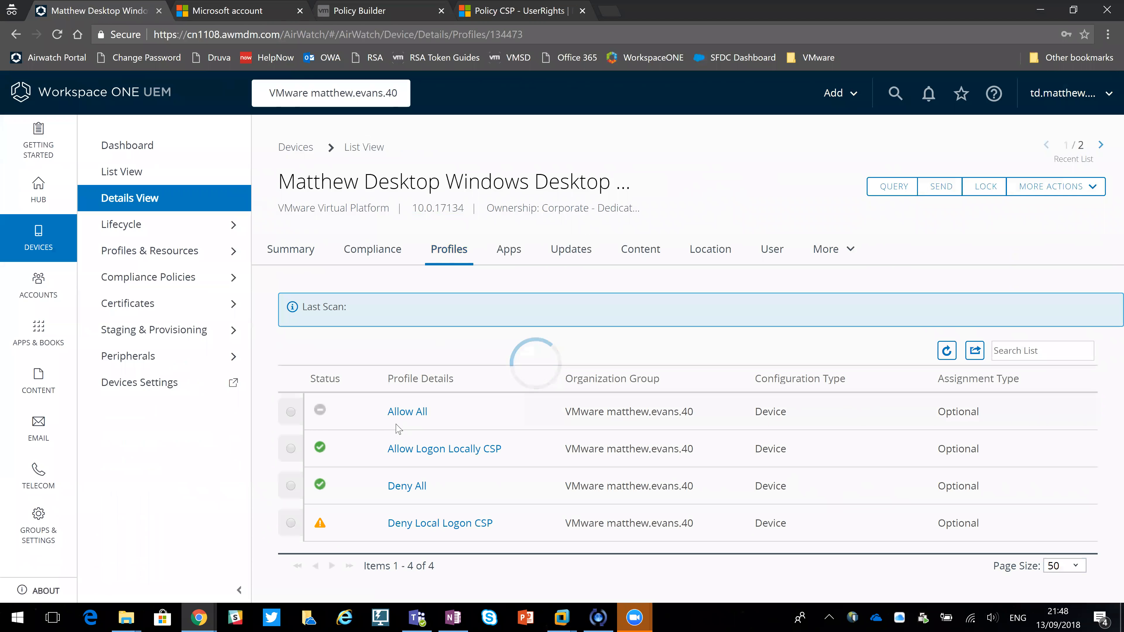
click(291, 411)
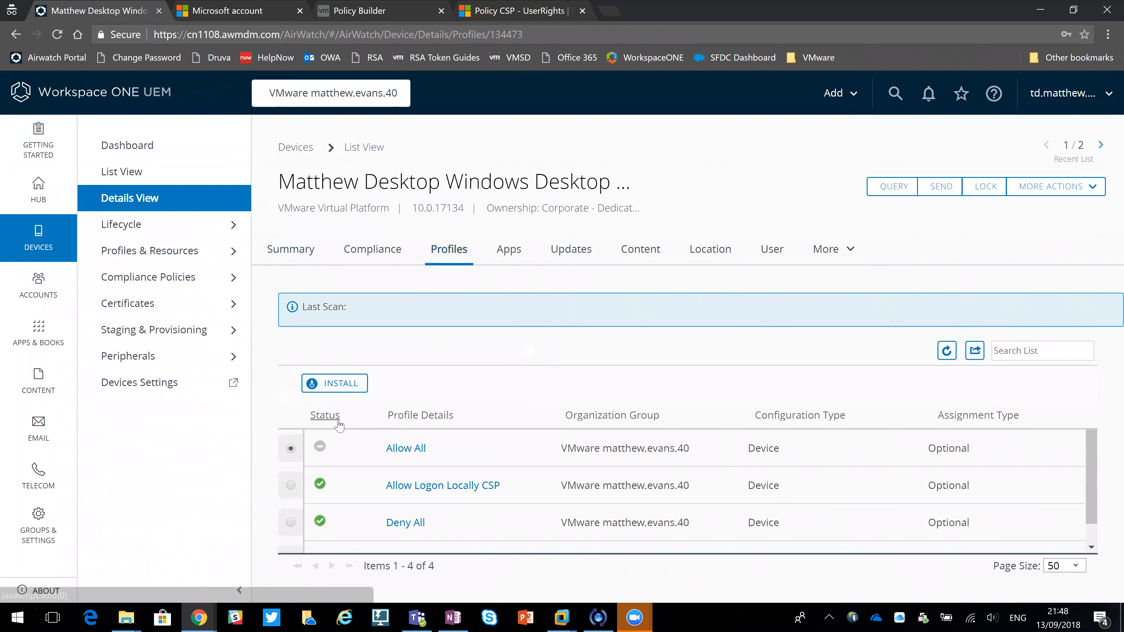
click(336, 389)
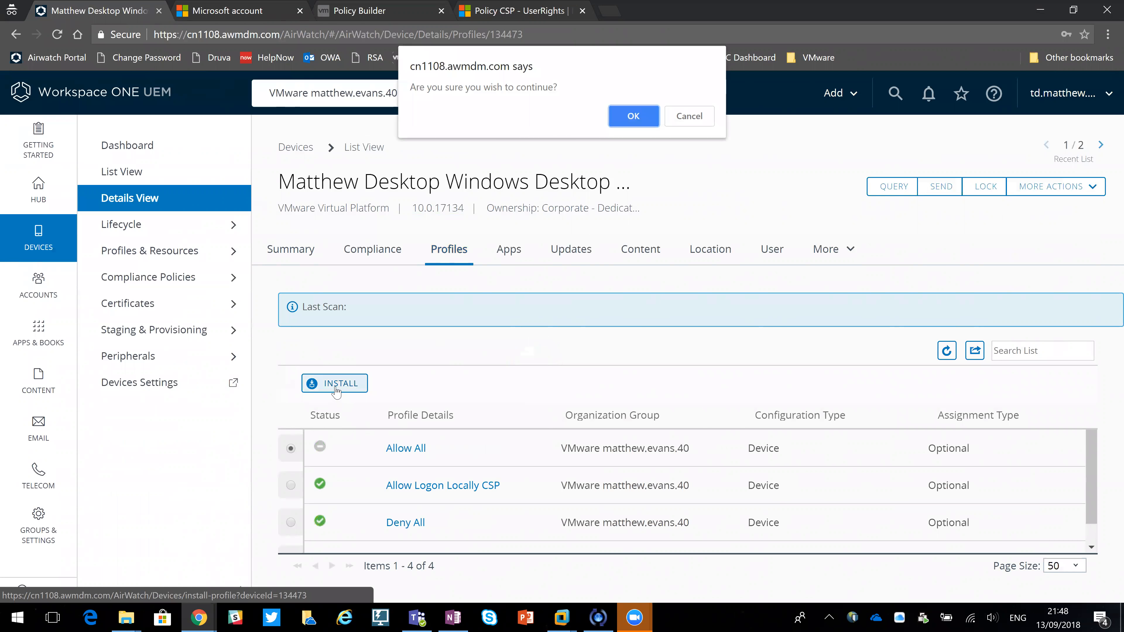
click(637, 118)
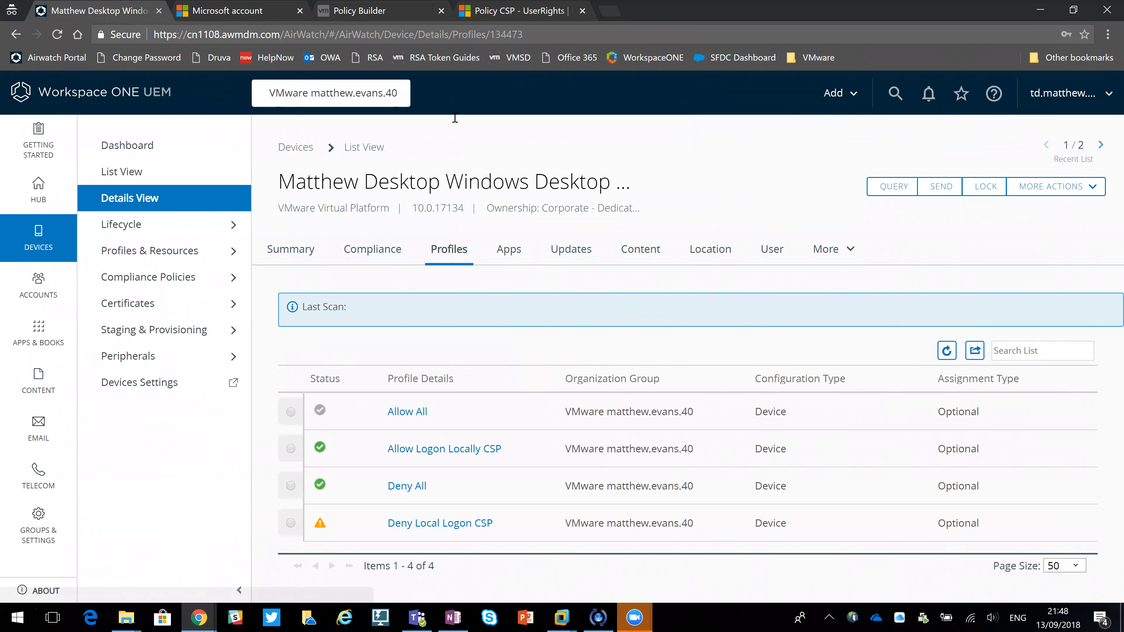
- Browse the Windows 10, 1803 configuration service providers in VMware Policy Builder and filter the list by Win
click(367, 9)
click(180, 93)
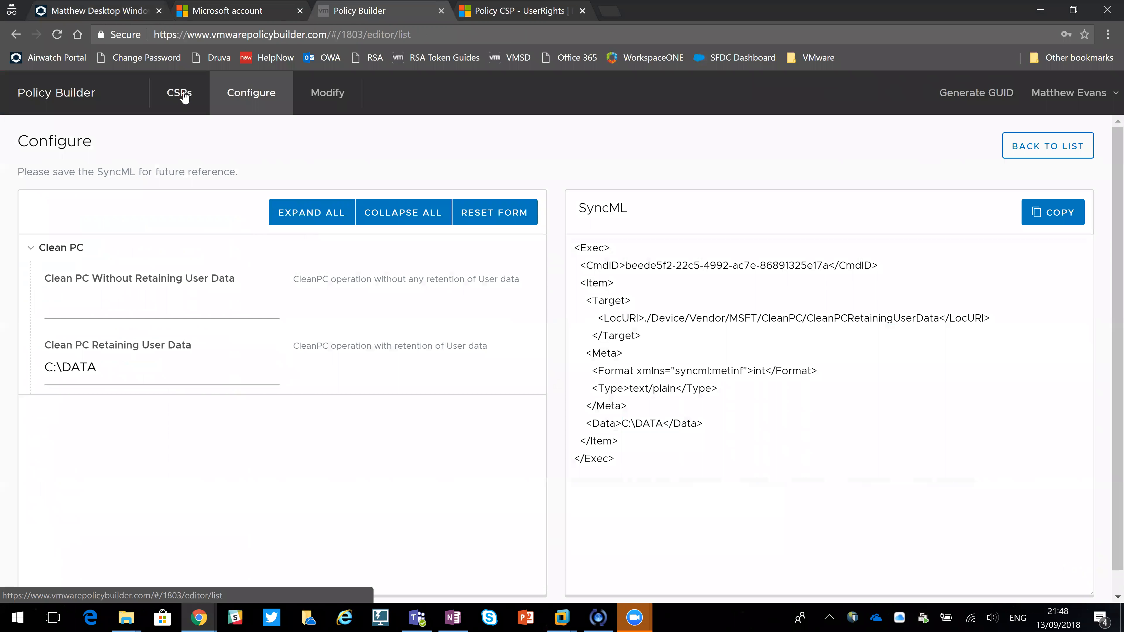
scroll(325, 337, down, 5)
scroll(326, 341, down, 5)
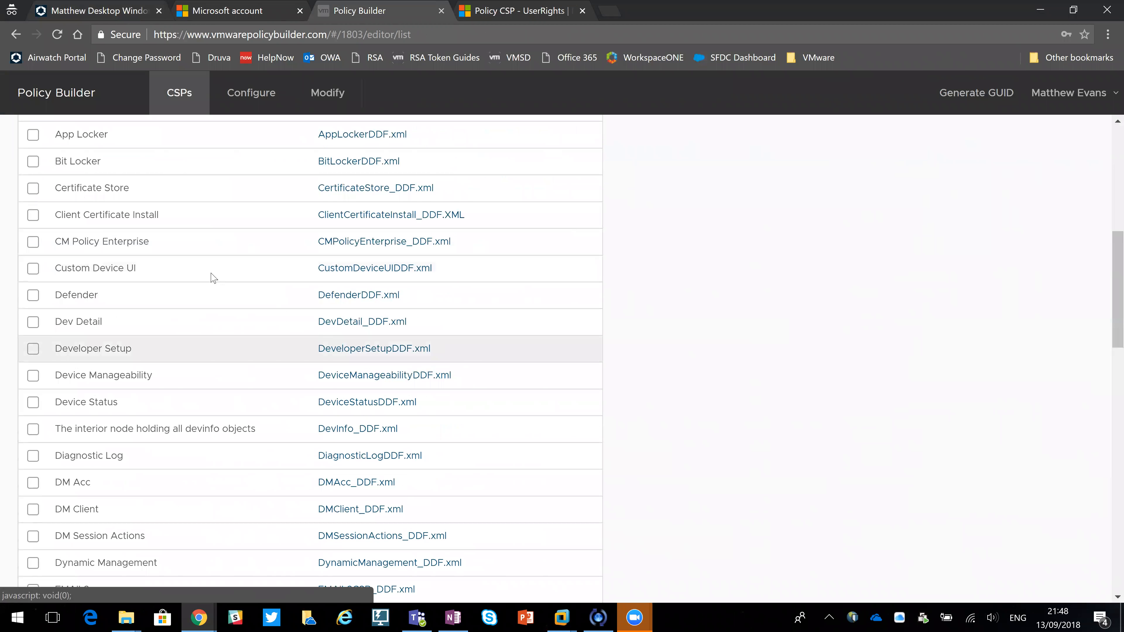
scroll(219, 280, up, 10)
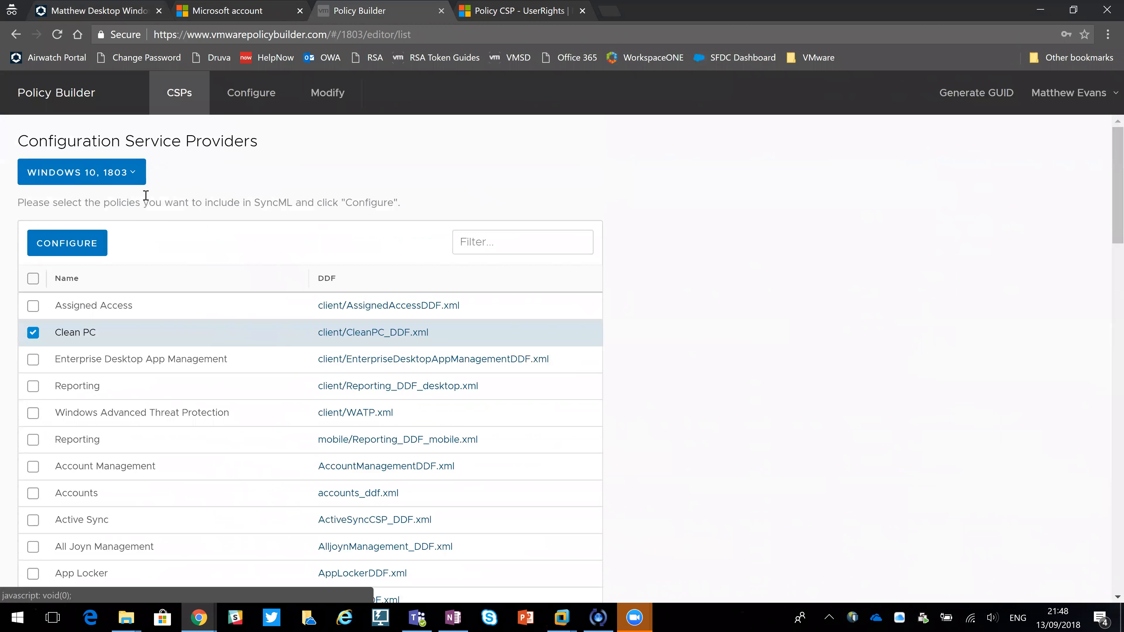
click(515, 245)
text(Win)
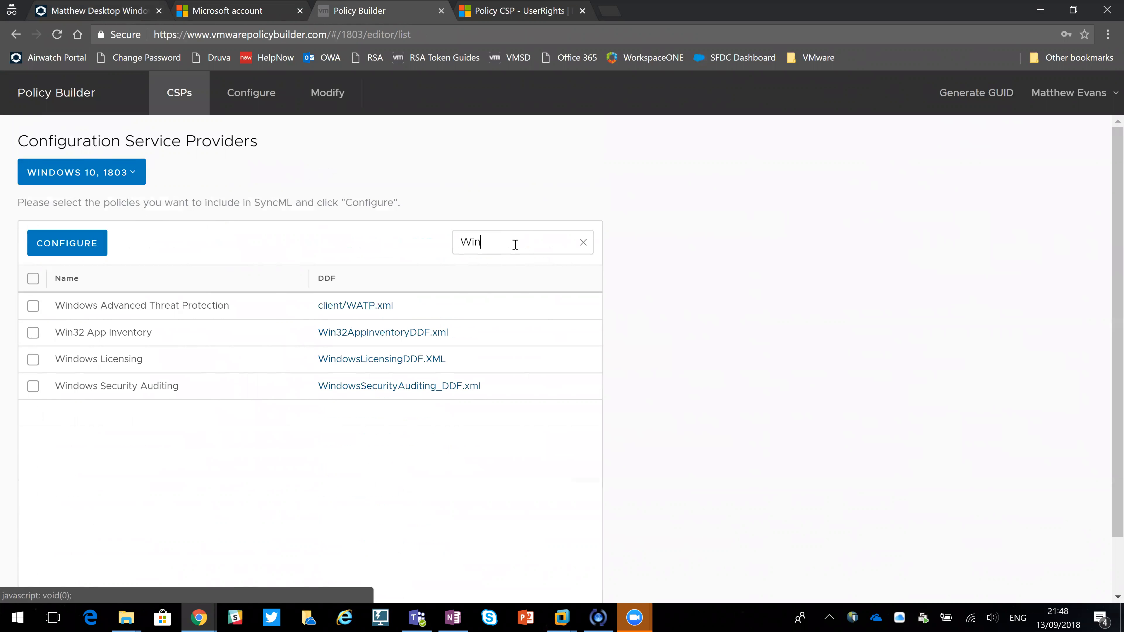
- Change the Policy Builder list to Windows 10, 1607, clear the filter and look through its configuration service providers
click(121, 180)
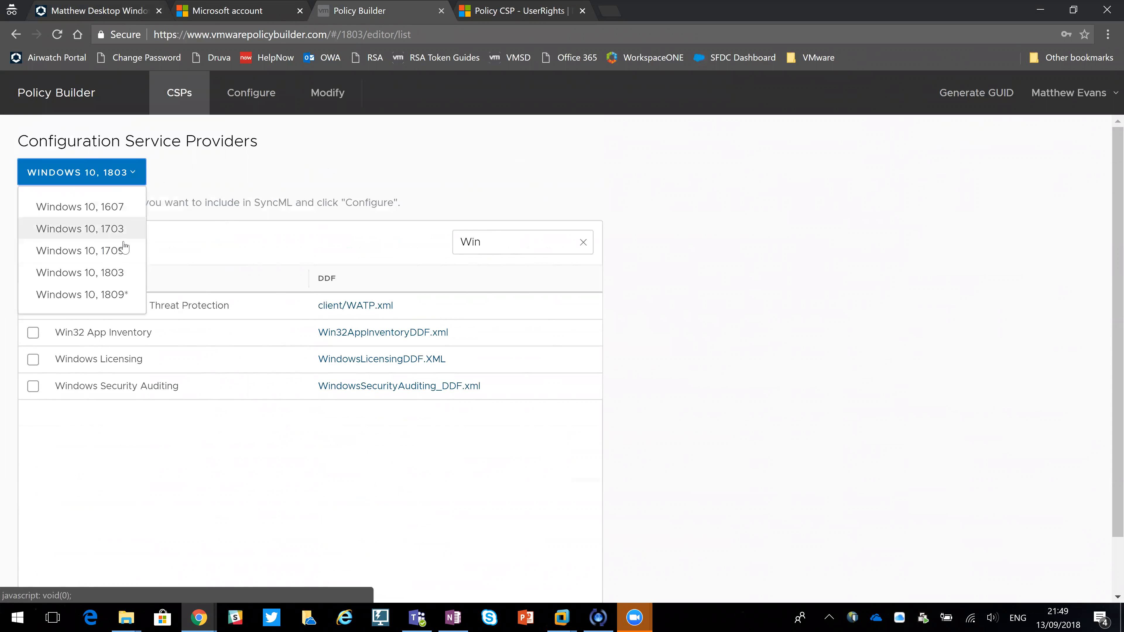
click(122, 206)
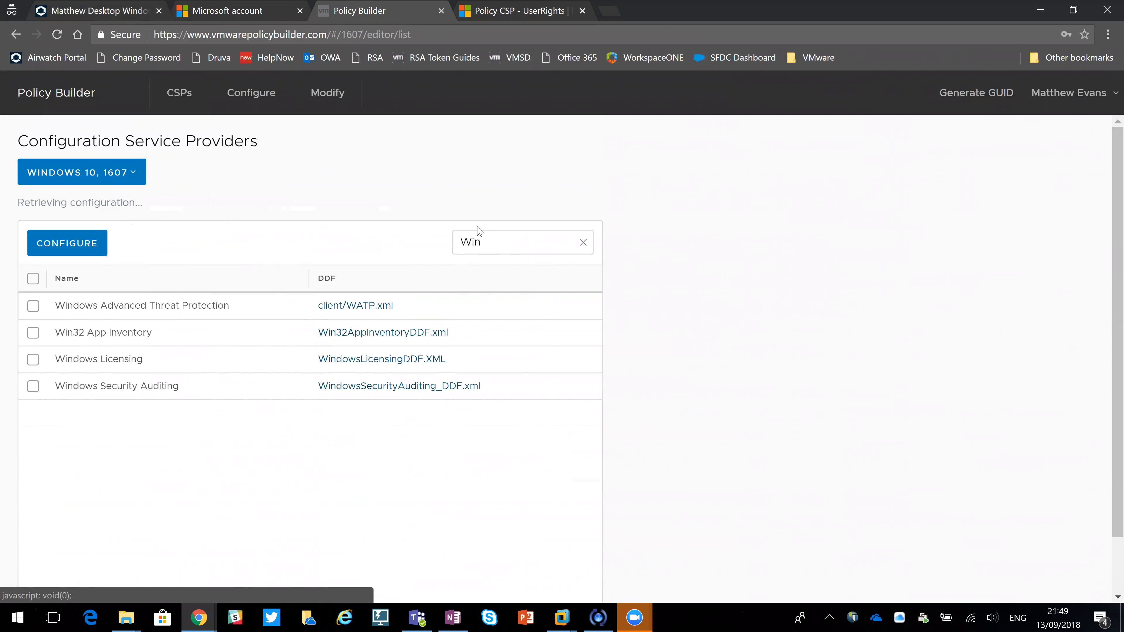
key(ctrl+a)
key(BackSpace)
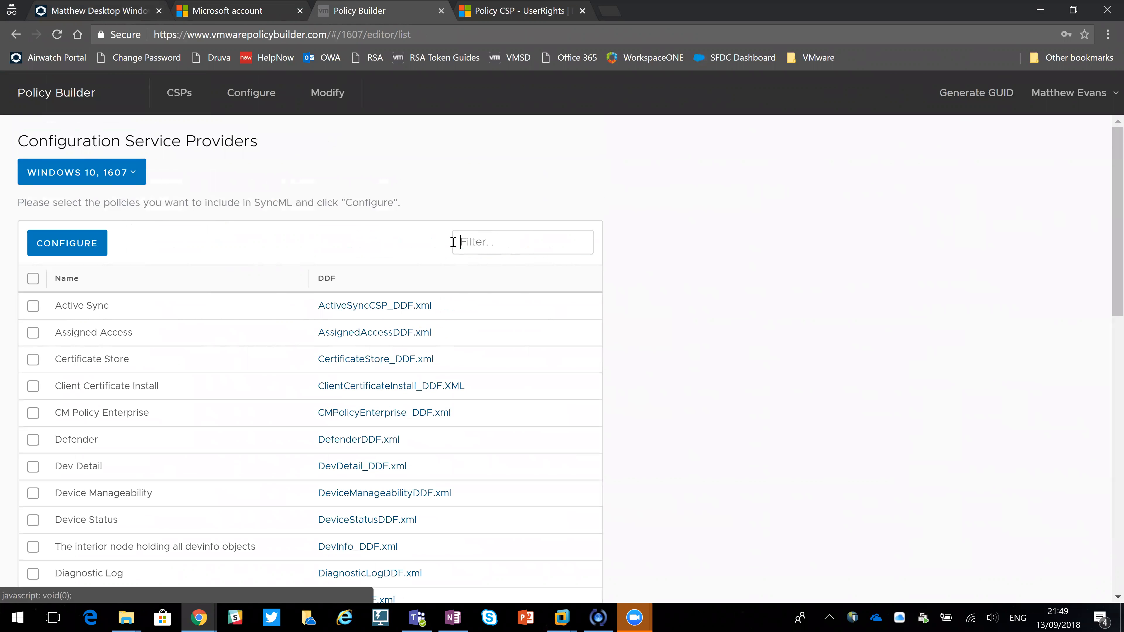
scroll(290, 288, down, 3)
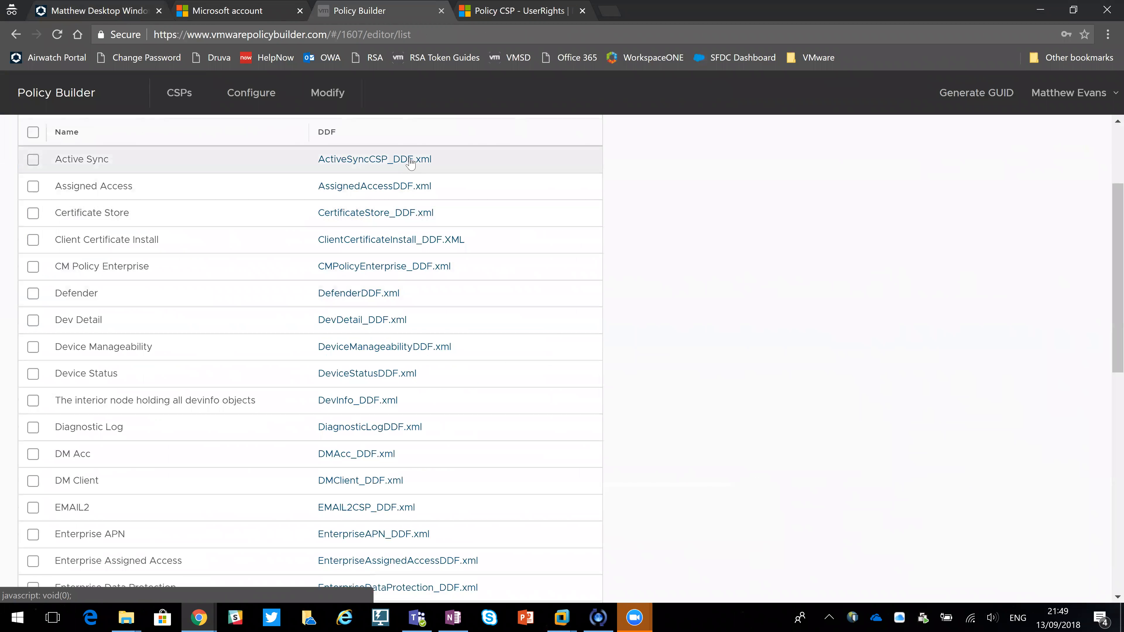
- Return to the device in the UEM console and examine its refreshed troubleshooting event log, including the Event Data column, for profile installation events
click(110, 7)
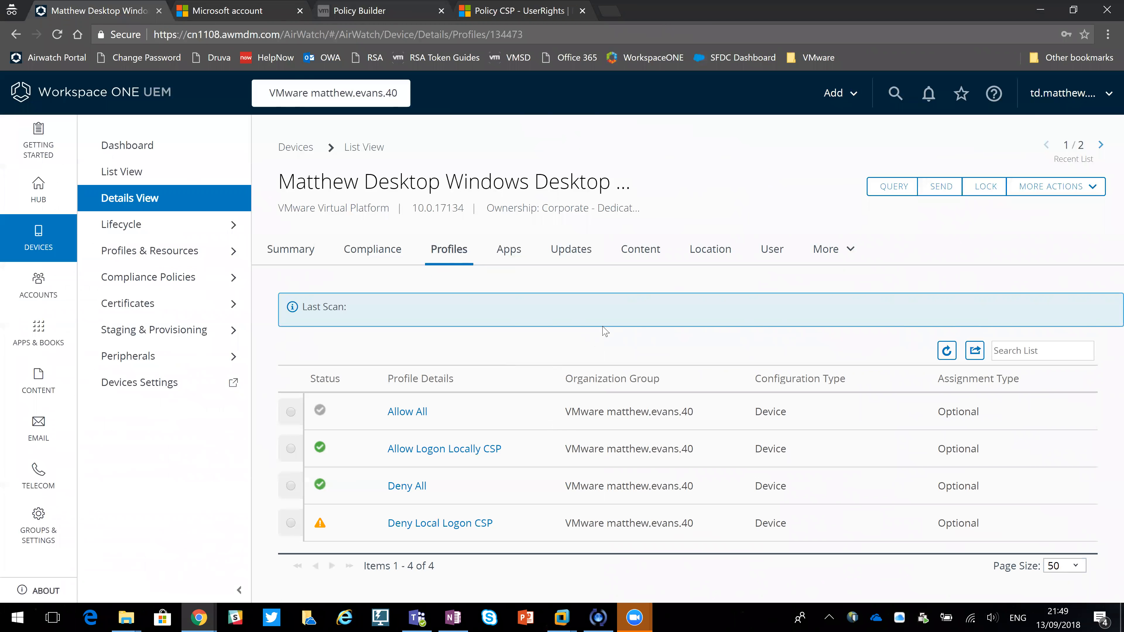
click(842, 260)
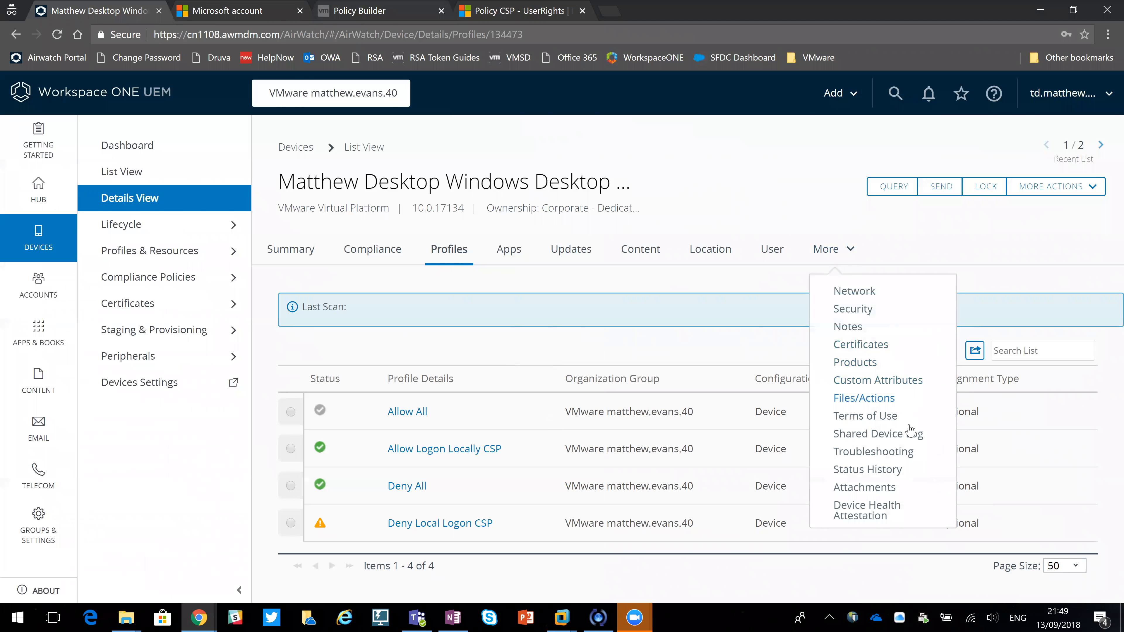
click(897, 456)
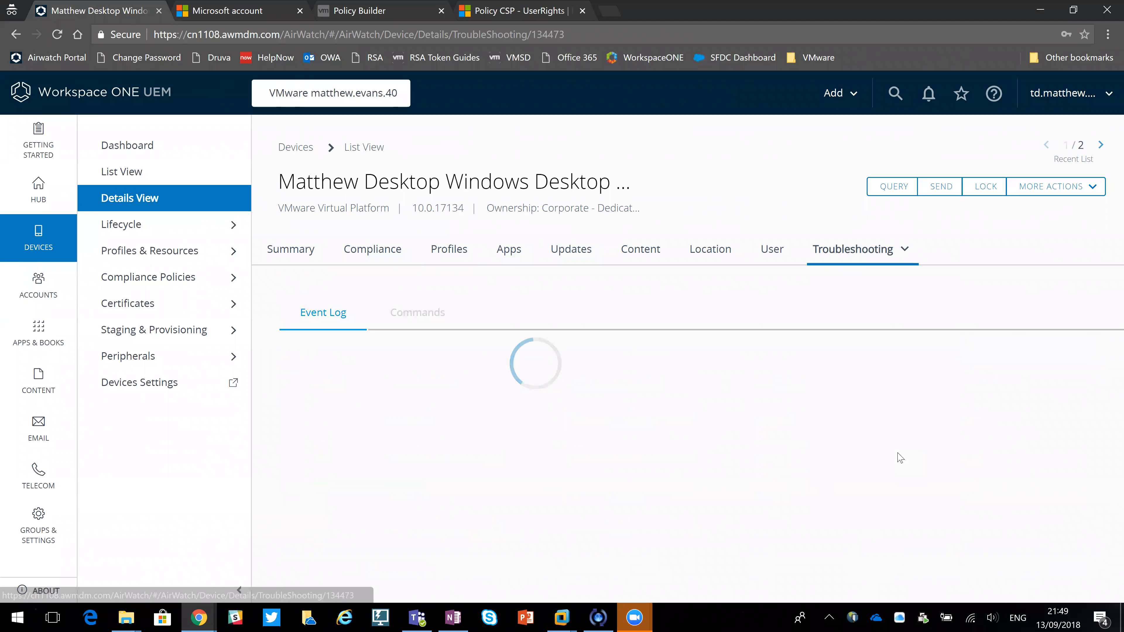
click(946, 361)
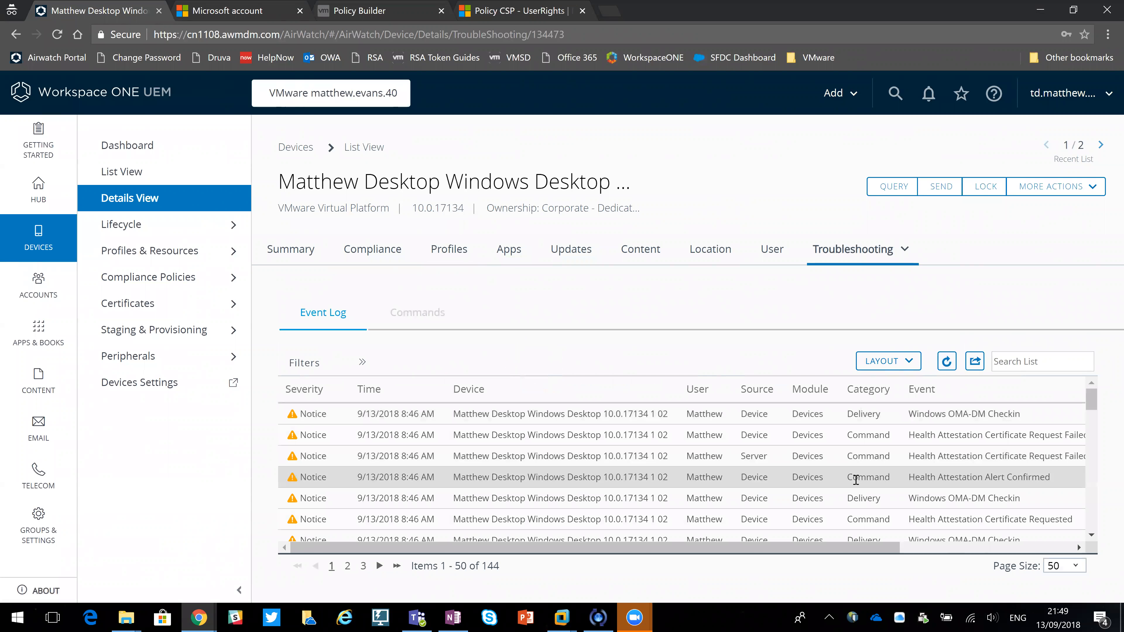
drag(898, 548, 1079, 548)
scroll(1034, 478, down, 5)
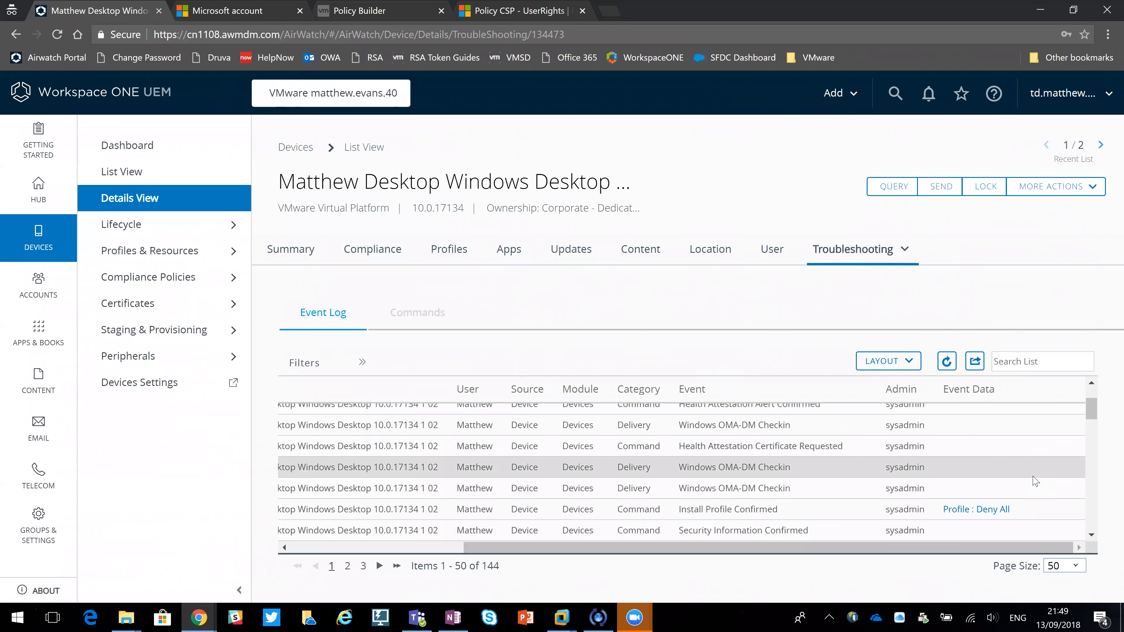
scroll(1013, 496, up, 5)
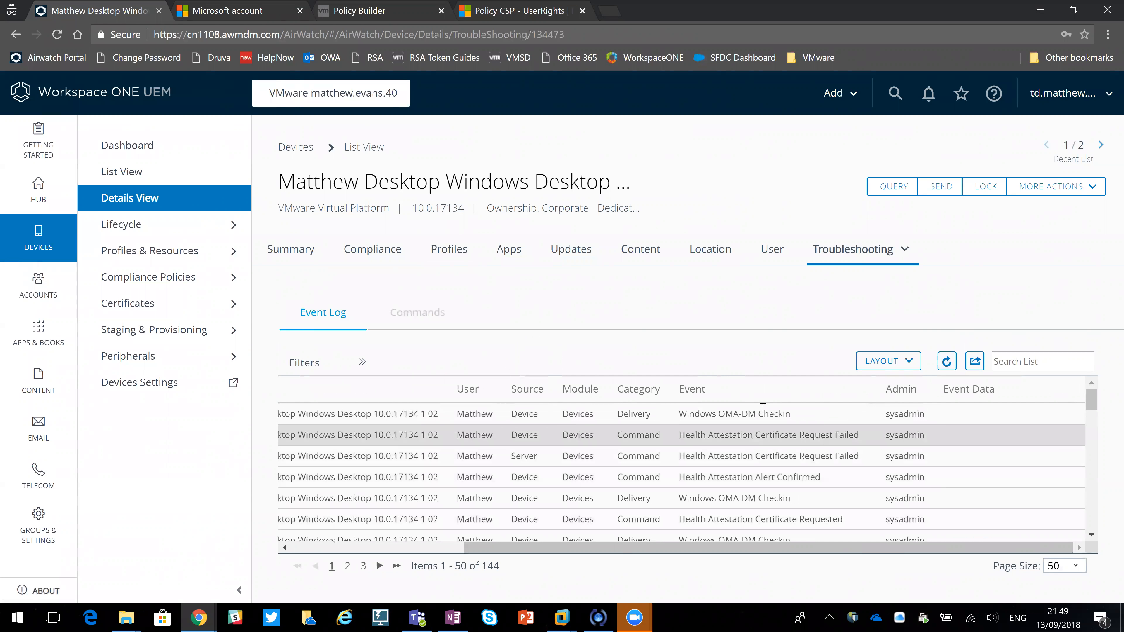
- Refresh the device's troubleshooting event log, then install the Allow All profile on the device again
click(946, 362)
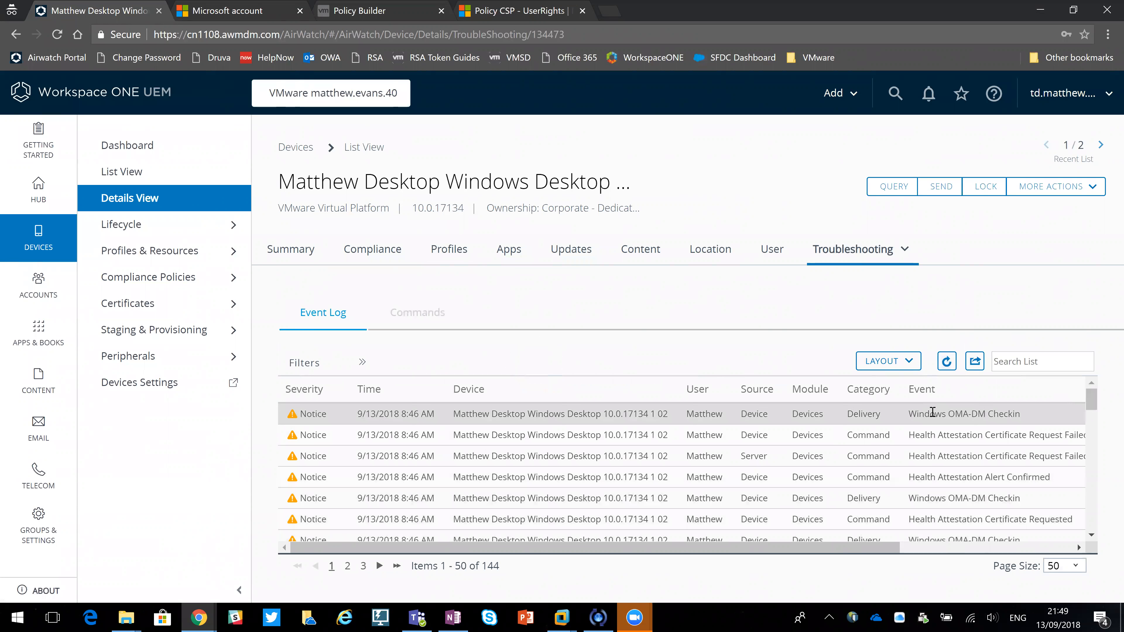
click(950, 362)
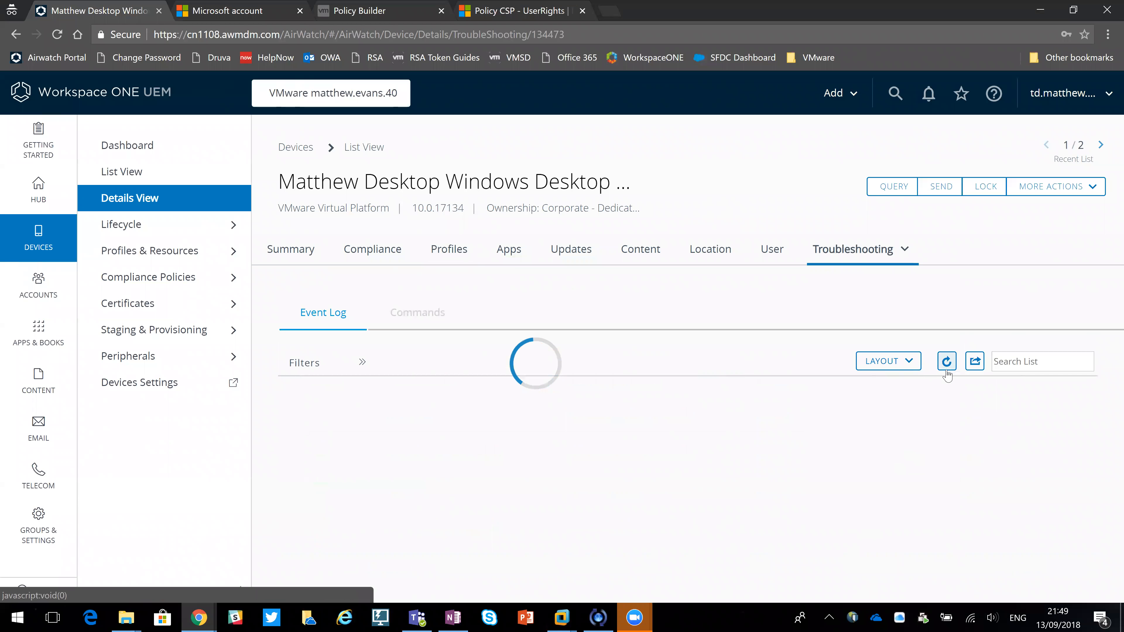
click(461, 252)
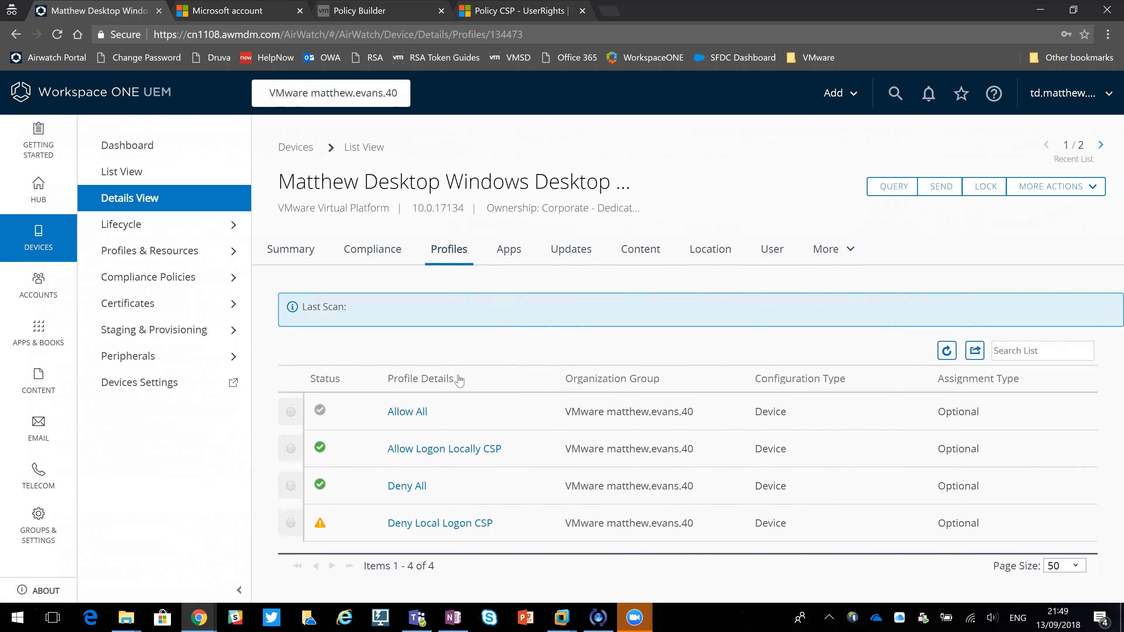
click(288, 413)
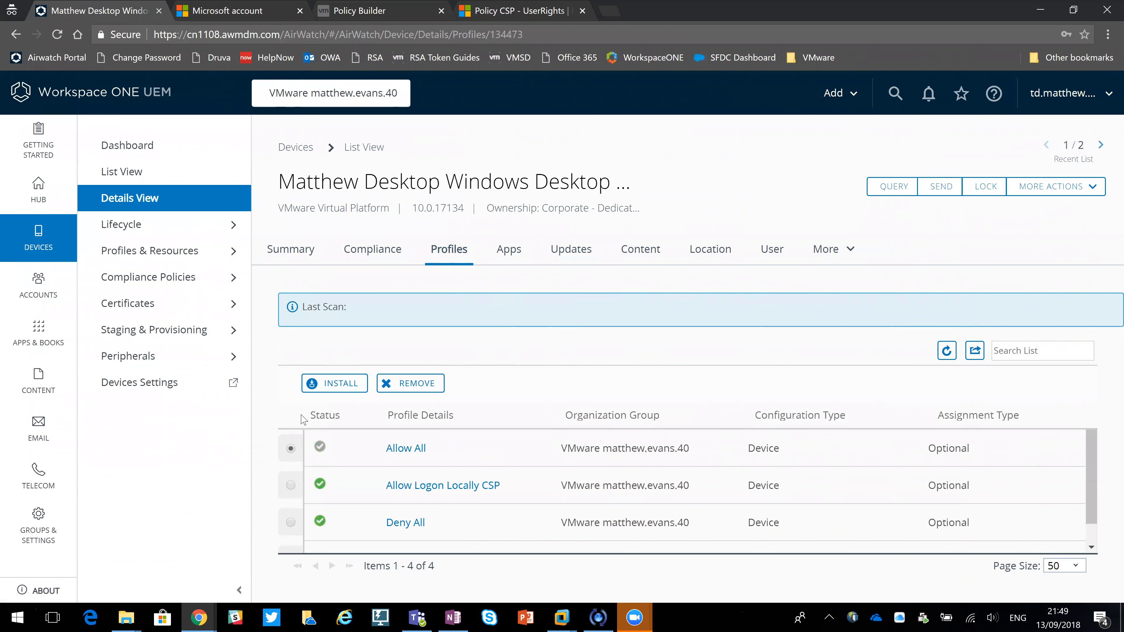
click(329, 384)
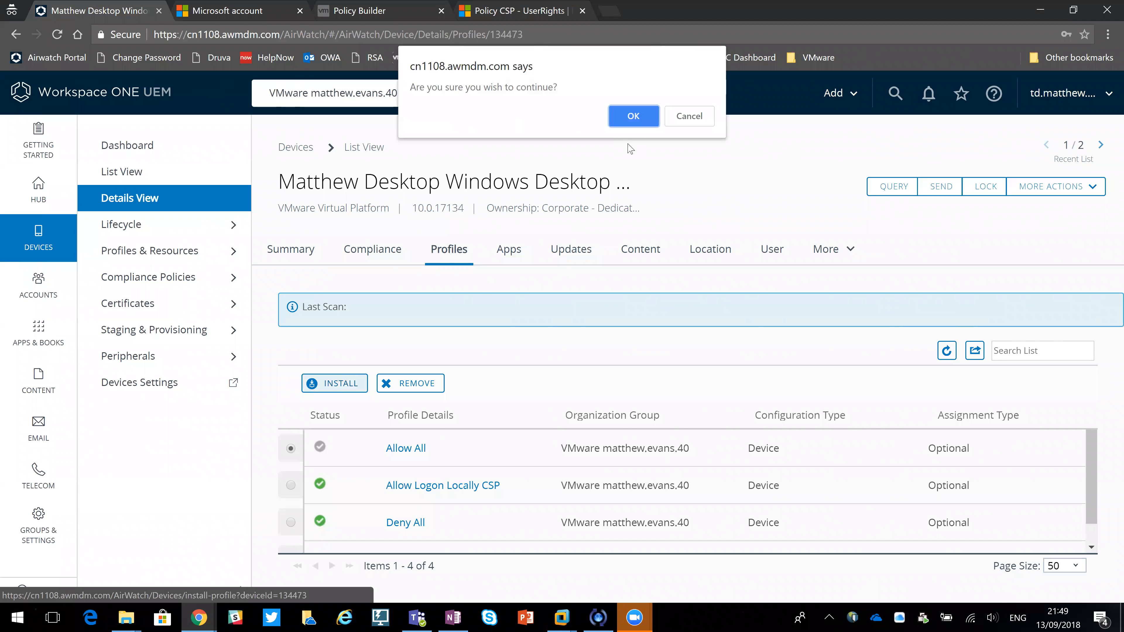
click(634, 108)
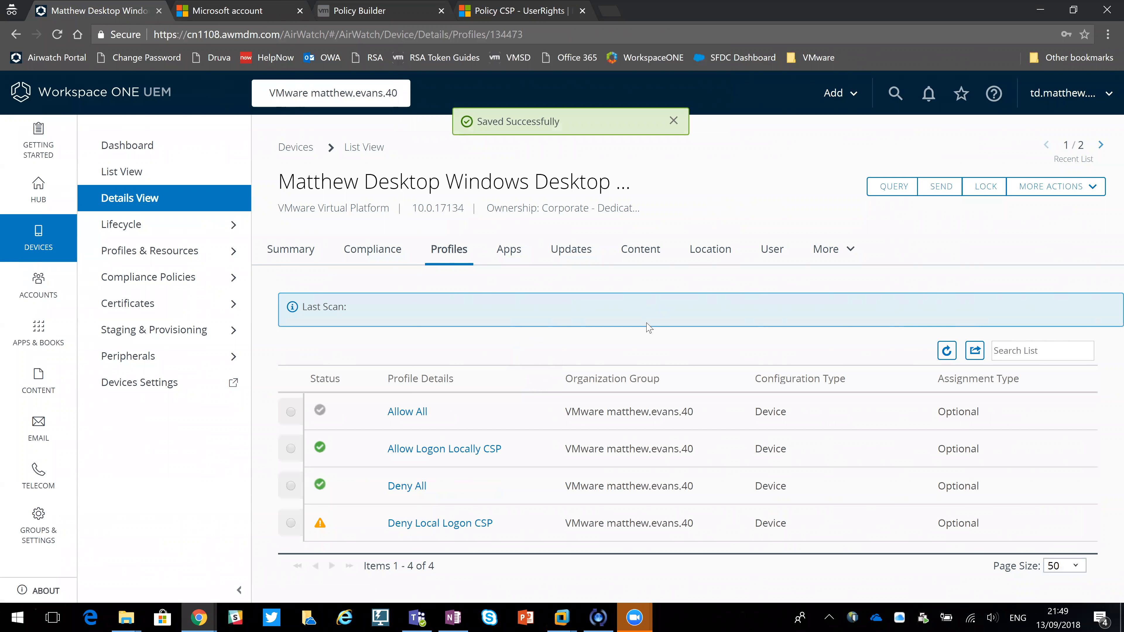
click(945, 352)
- Reopen the device's troubleshooting event log and refresh it to check for new profile installation events
click(843, 249)
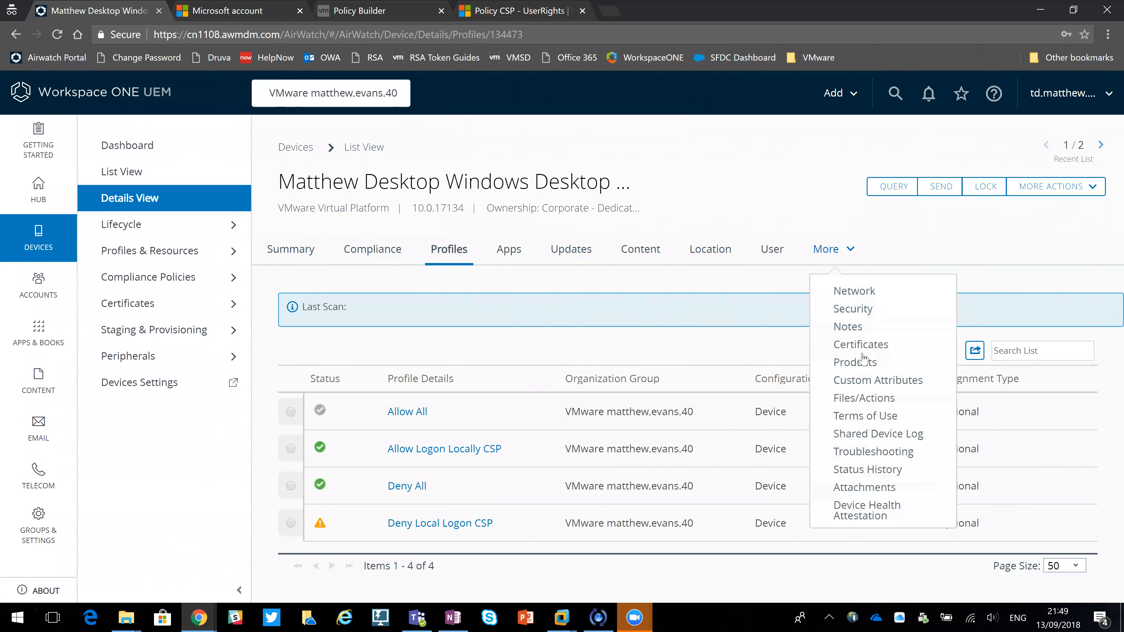
click(898, 449)
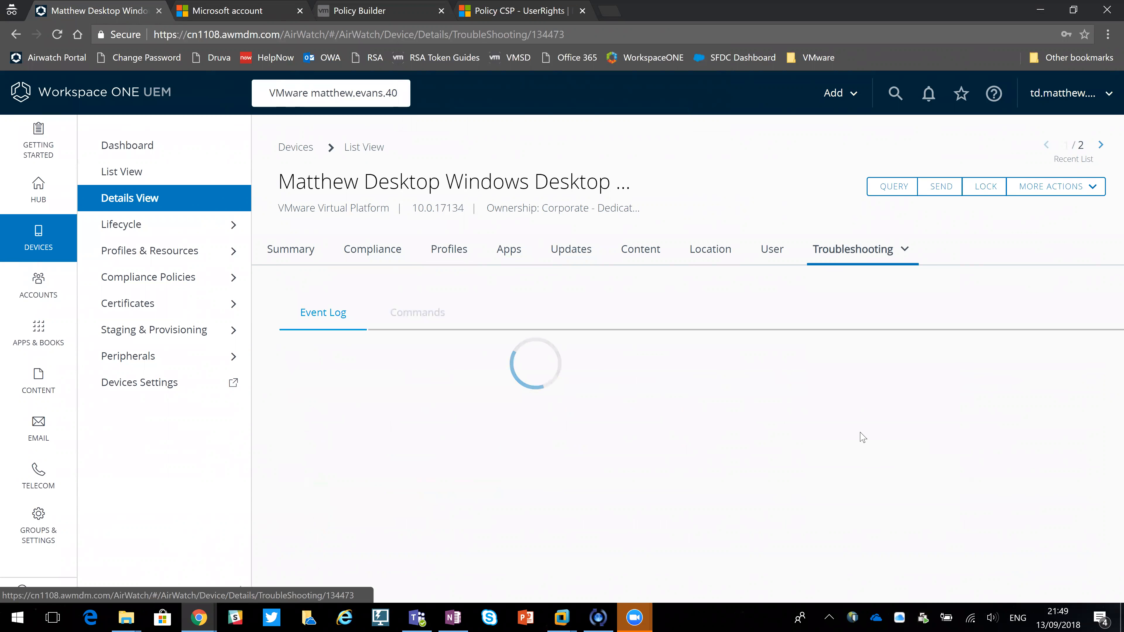
click(891, 361)
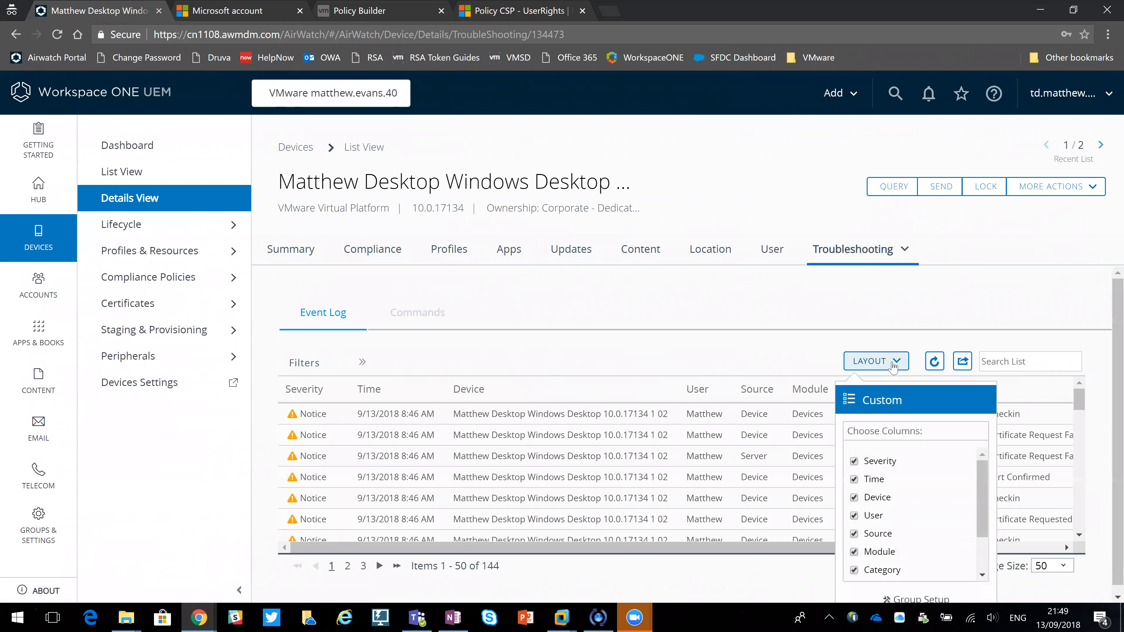
click(934, 360)
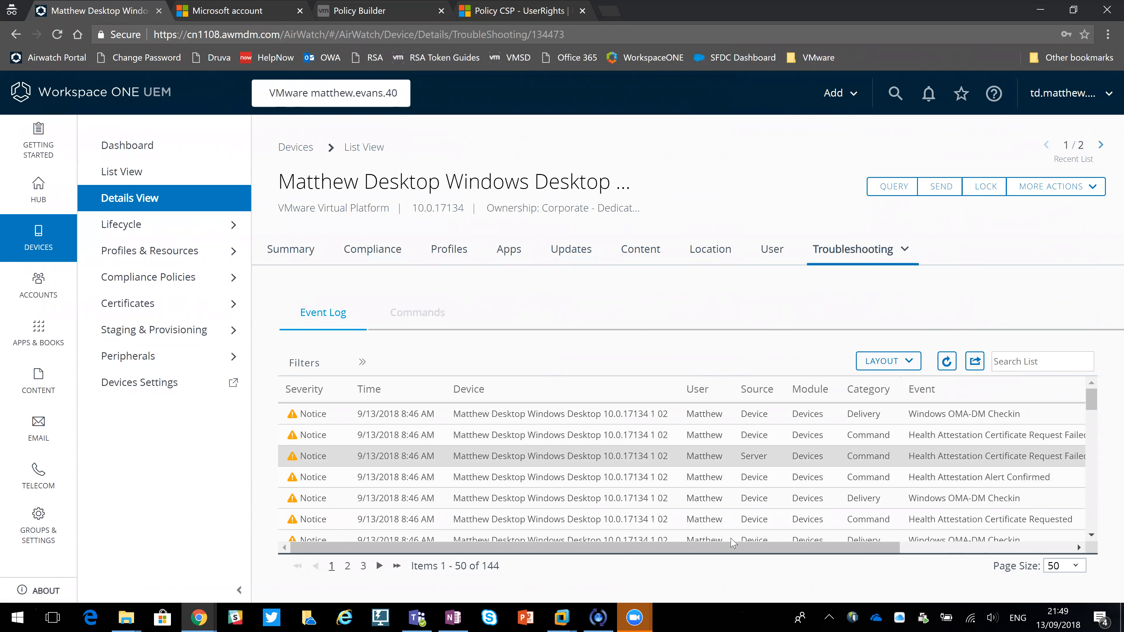
- Switch to the Windows 10 BYO virtual machine in VMware Workstation and try to sign in with the local account's password
click(561, 618)
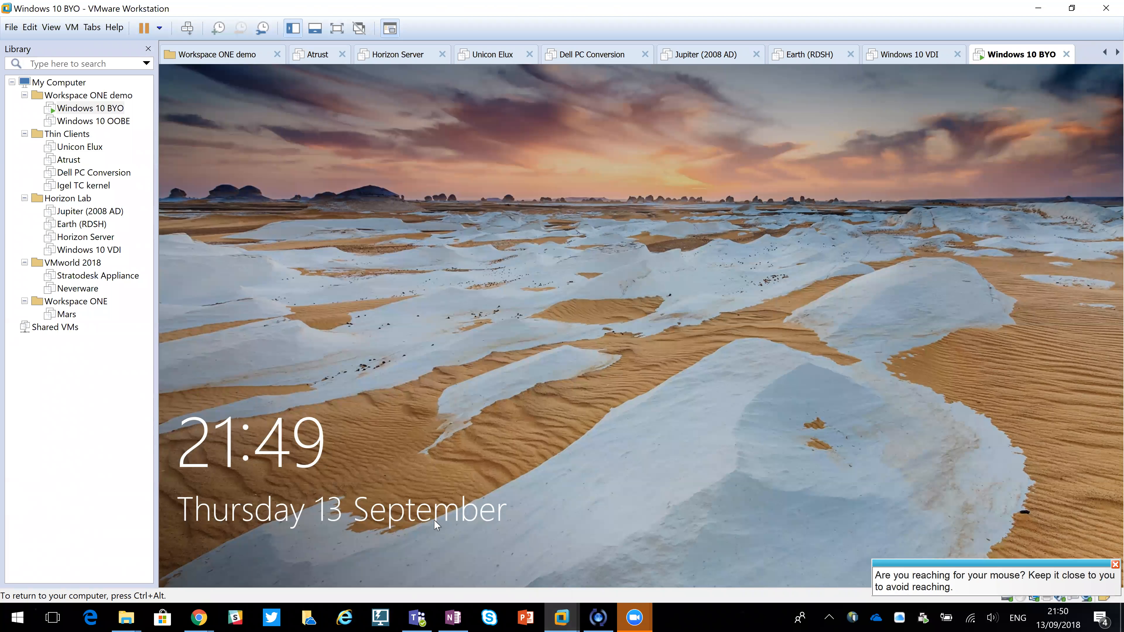
drag(434, 520, 678, 65)
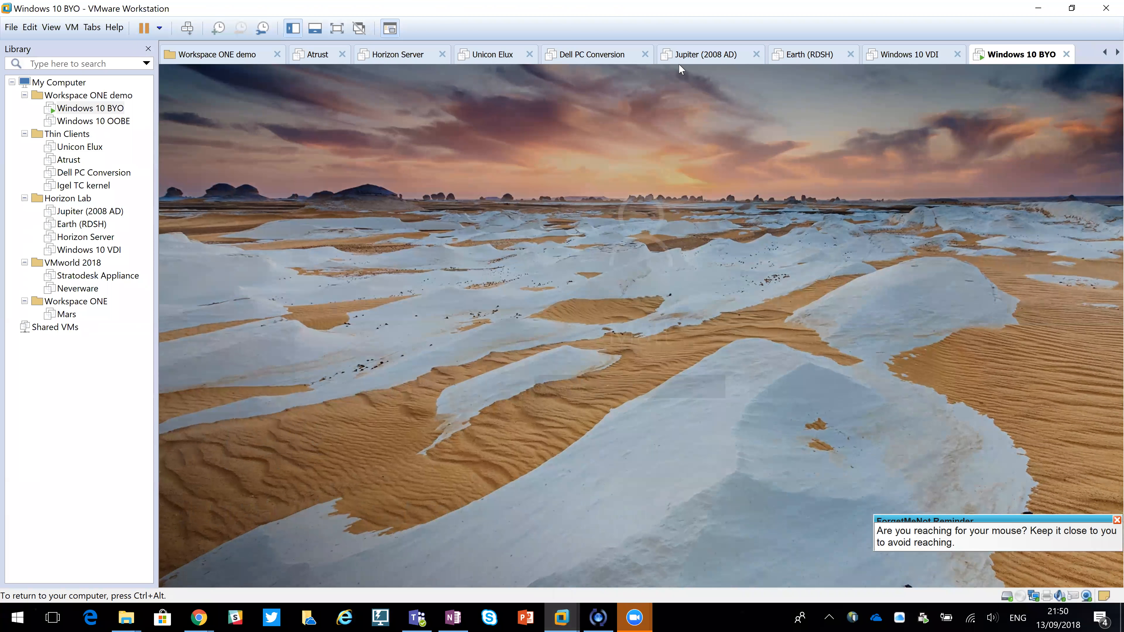
text(••••••••••)
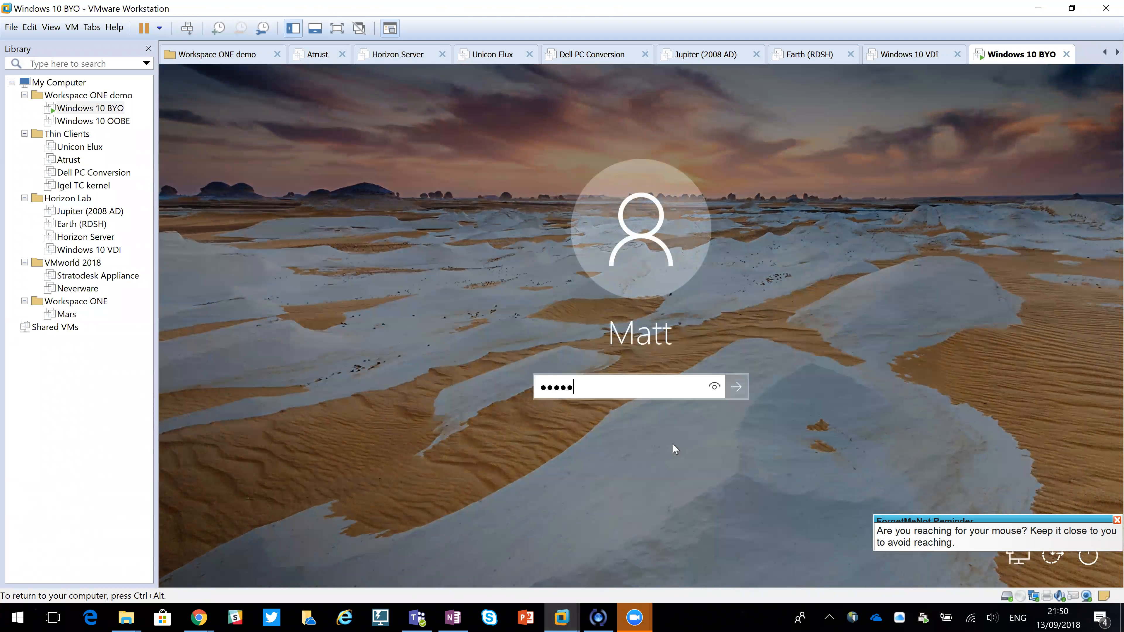
key(Return)
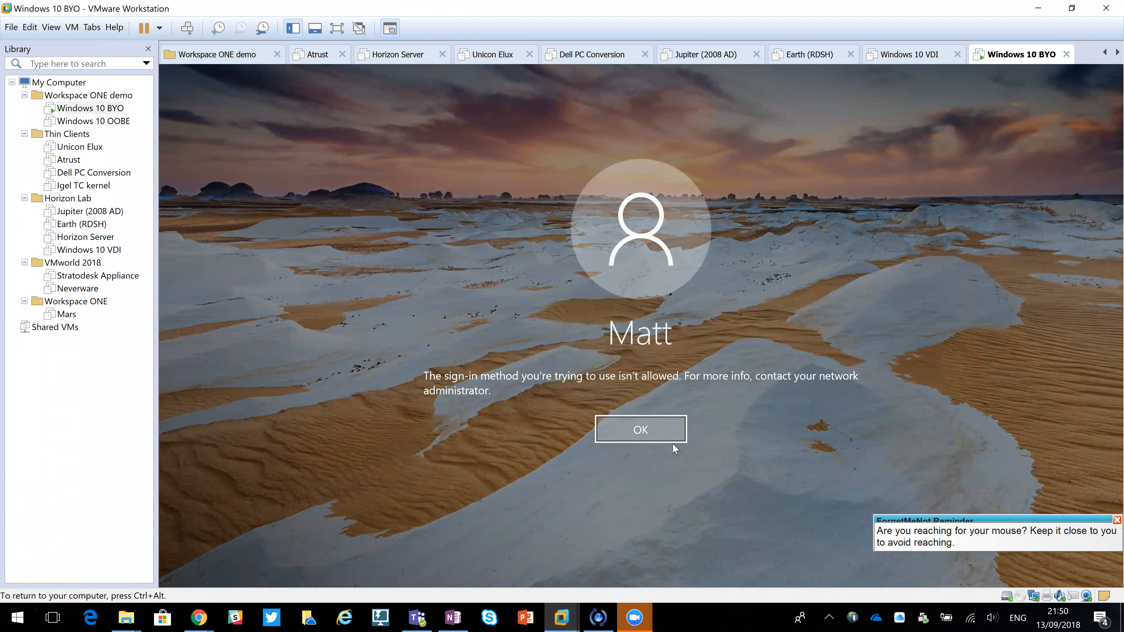
key(Return)
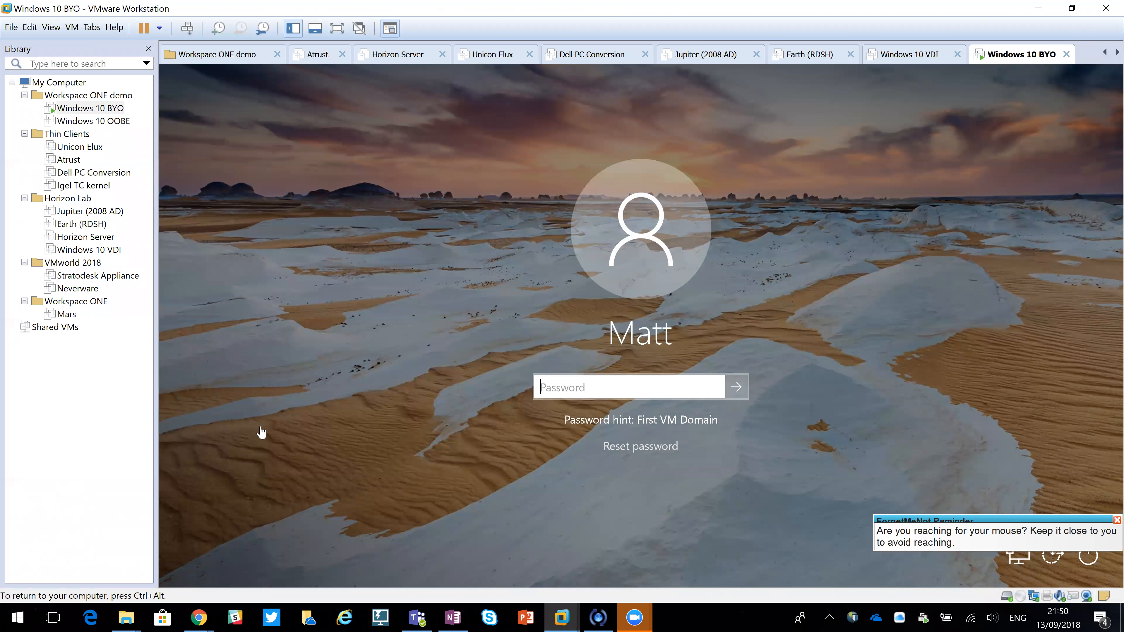
- Return to the UEM console in Chrome, refresh the device's event log and examine its Event and Event Data columns for the Allow All installation
mouse_move(200, 616)
click(268, 560)
click(946, 364)
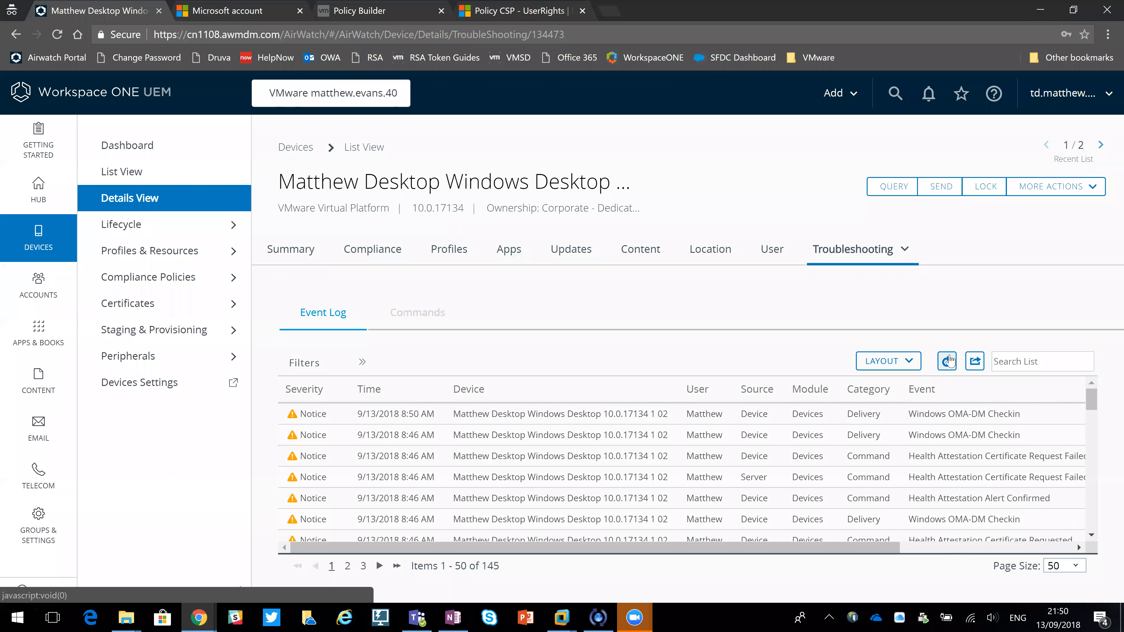
click(947, 362)
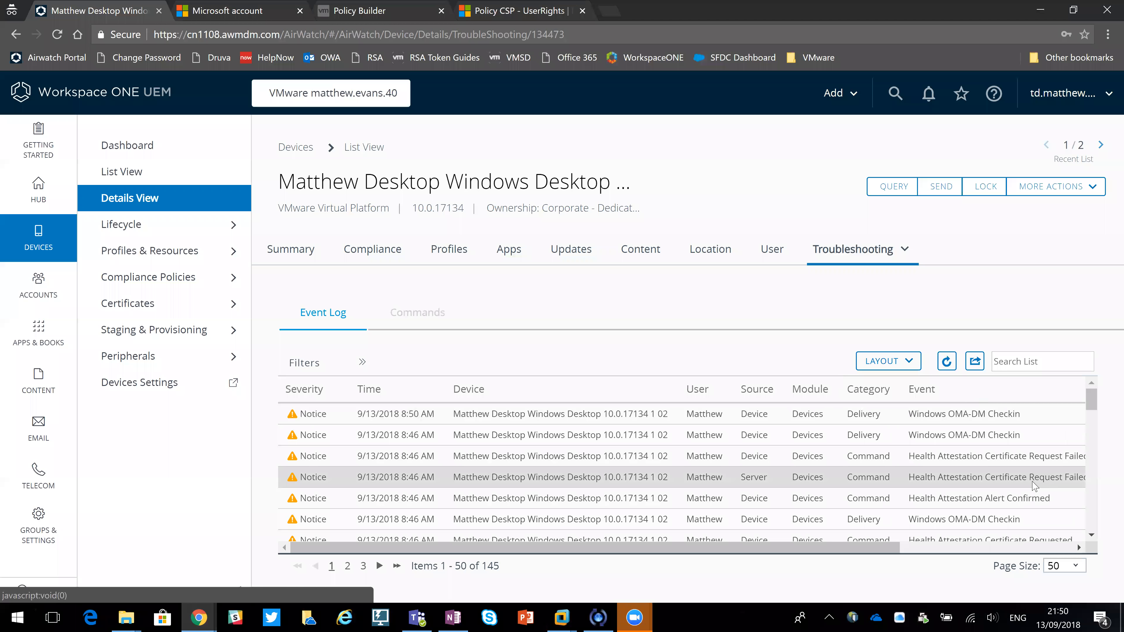
scroll(931, 555, right, 3)
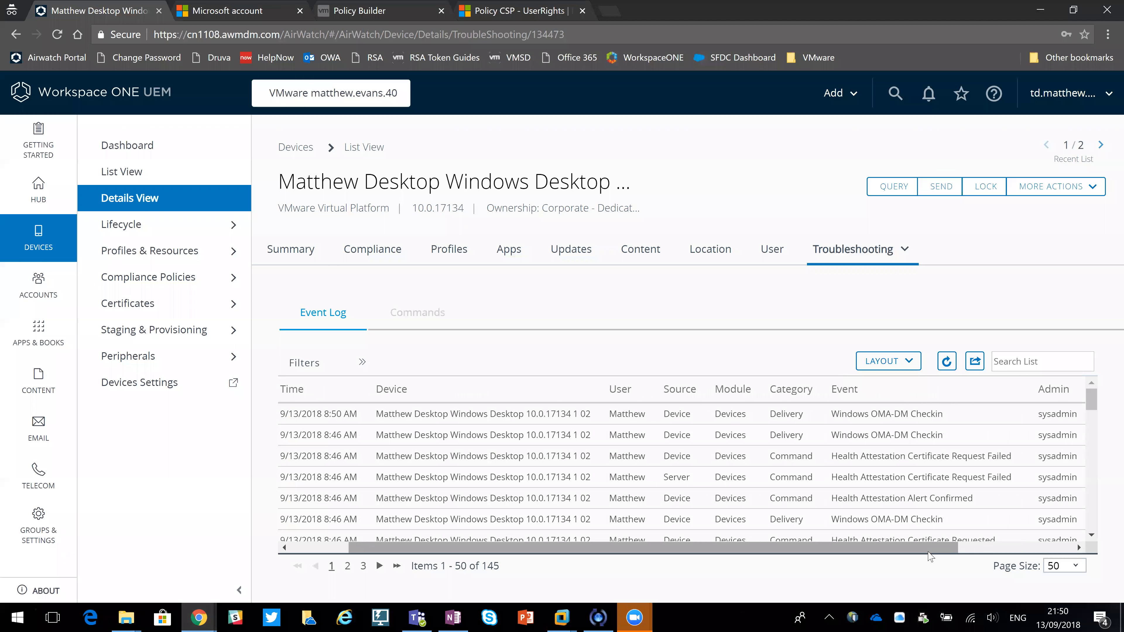
scroll(930, 557, right, 3)
scroll(937, 538, down, 3)
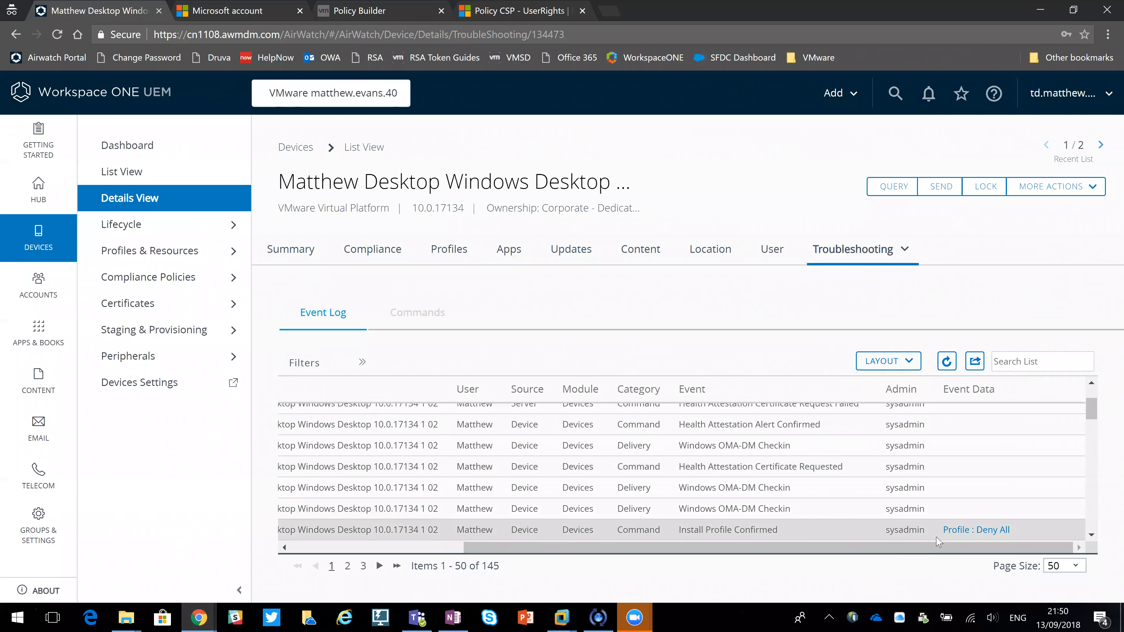
scroll(960, 495, up, 3)
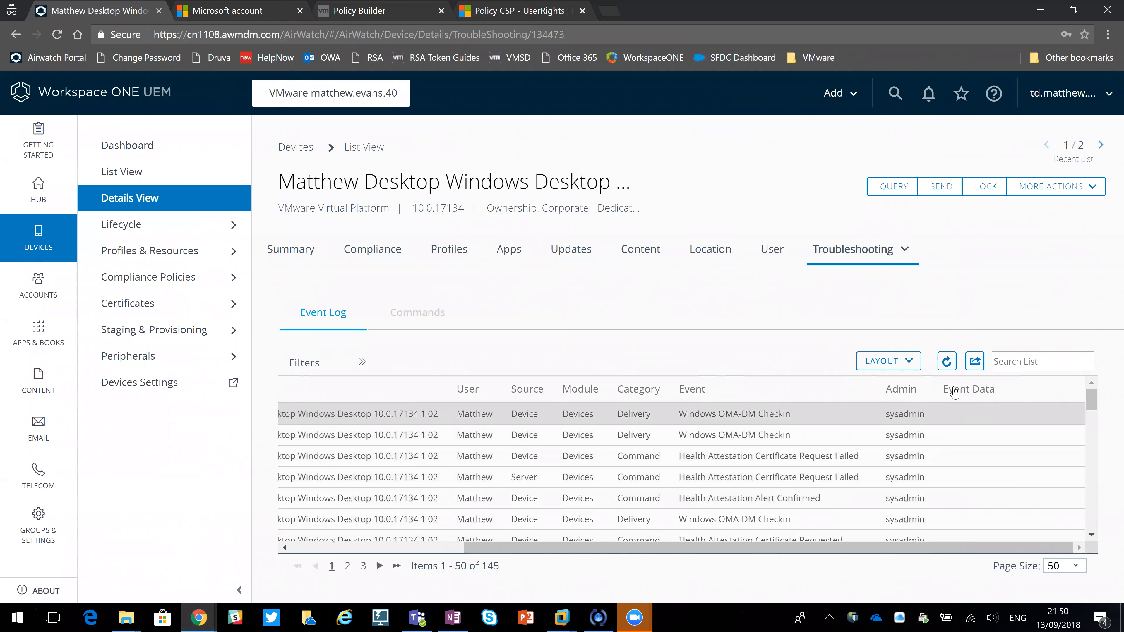
click(946, 362)
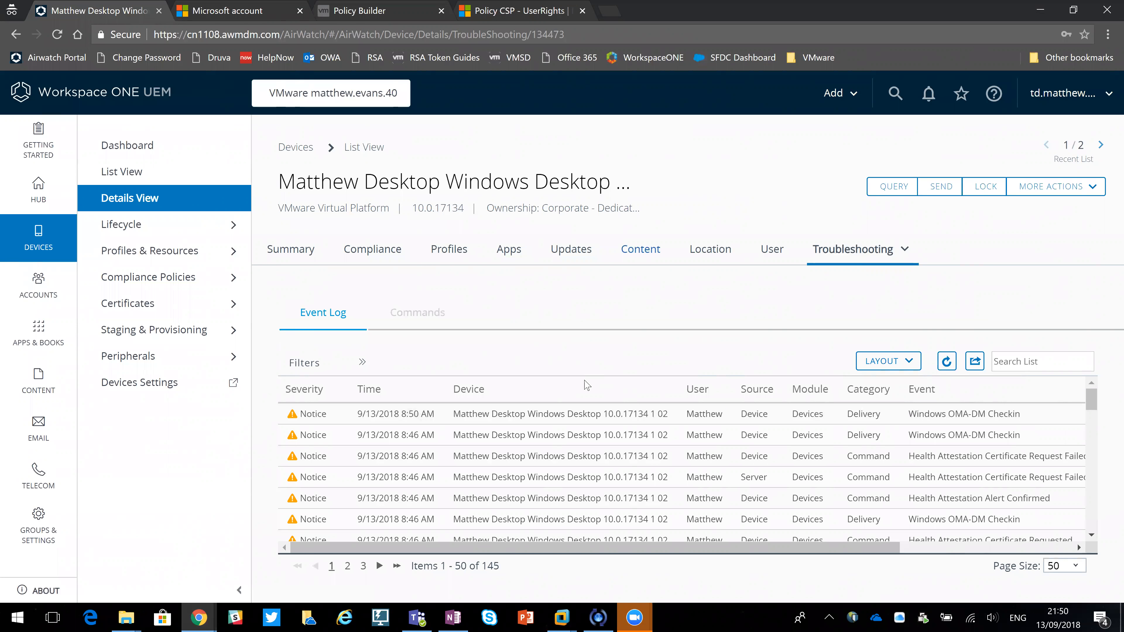
- Switch back to the Windows 10 BYO virtual machine, sign in with the local account's password and release input to the host
click(562, 617)
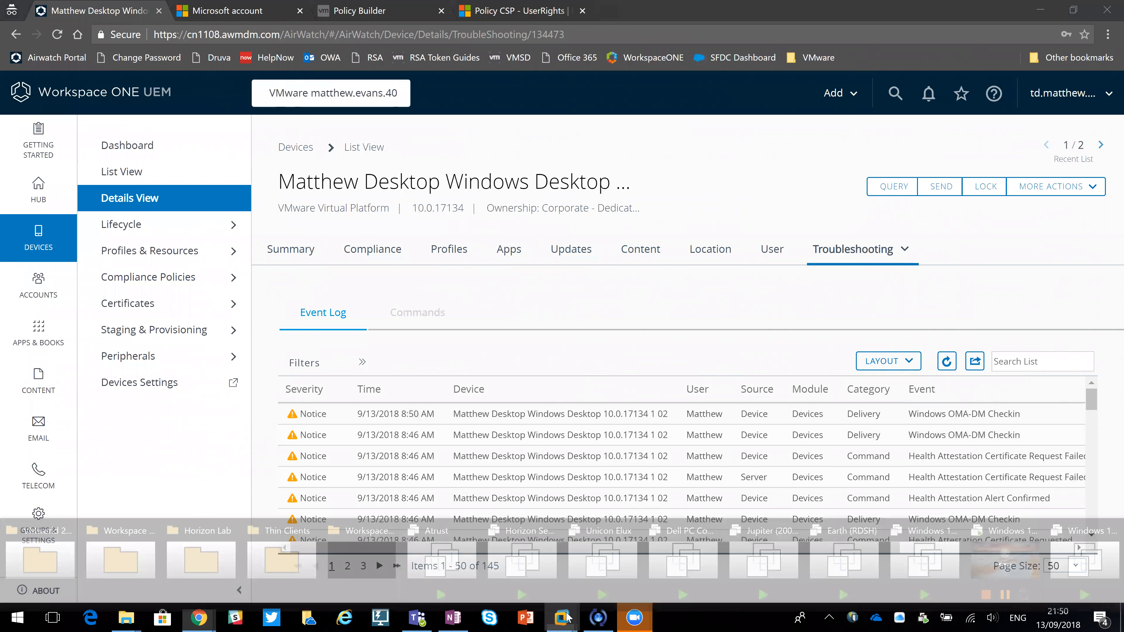
click(1003, 552)
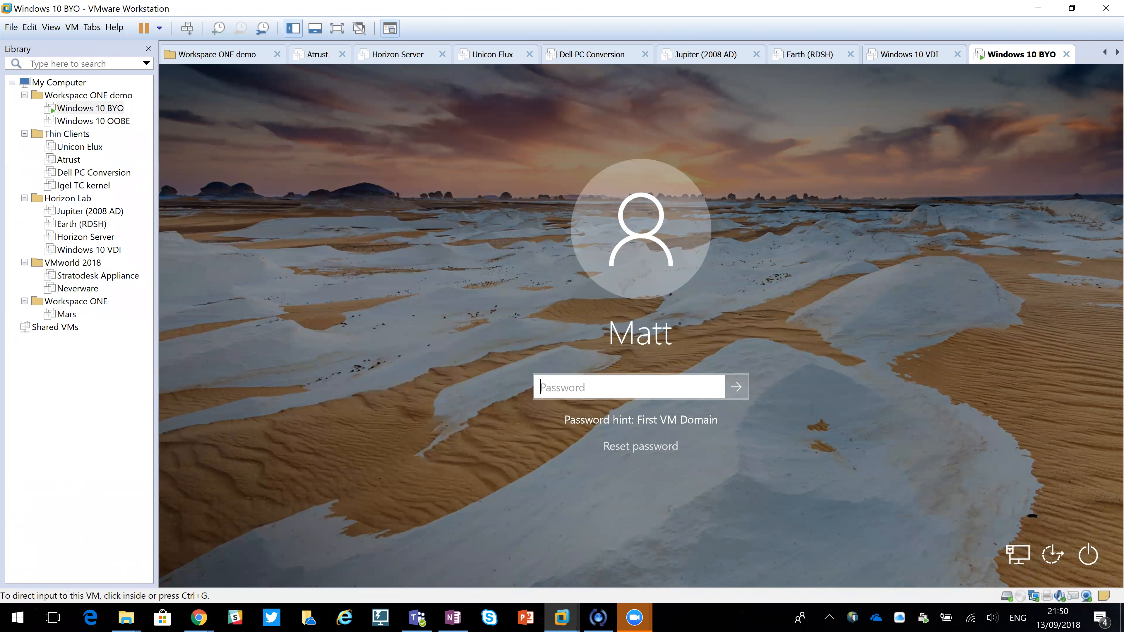
text(••••••)
key(Return)
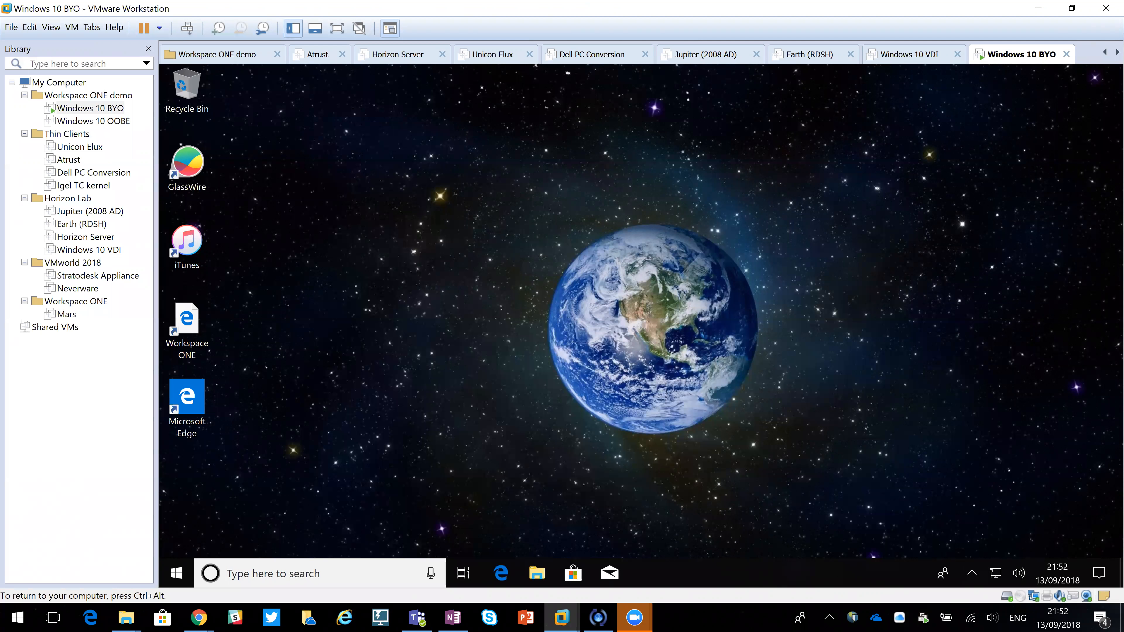
key(ctrl+alt)
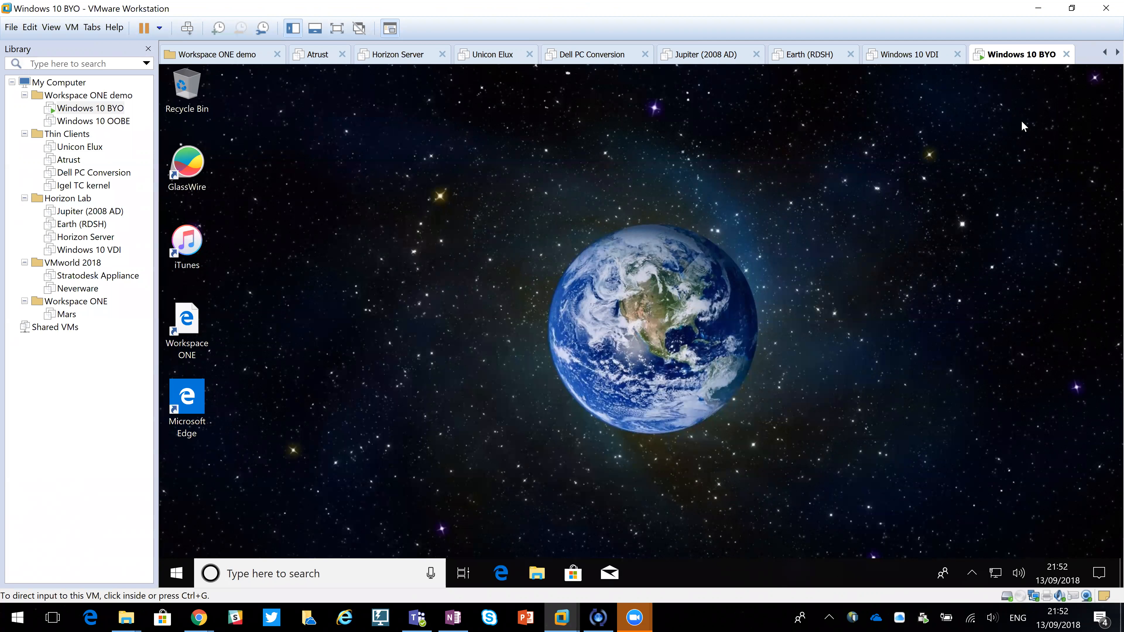